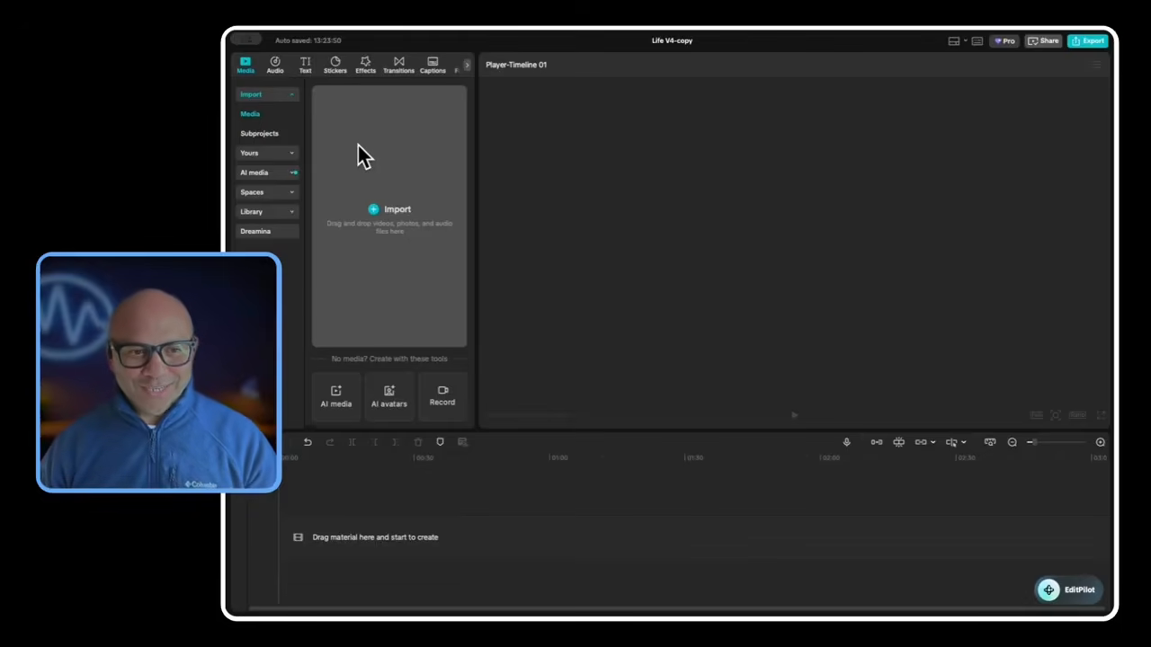
- Import the Master folder from the Life folder into the project's media
{"action": "left_click", "coordinate": [372, 212]}
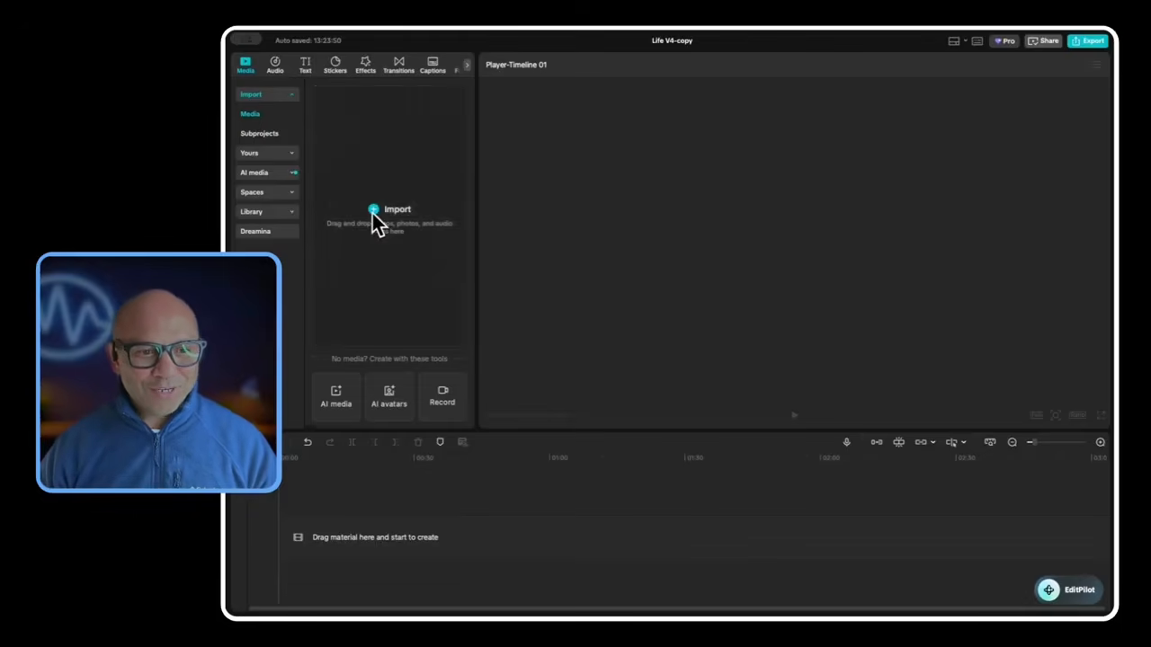
{"action": "left_click", "coordinate": [394, 161]}
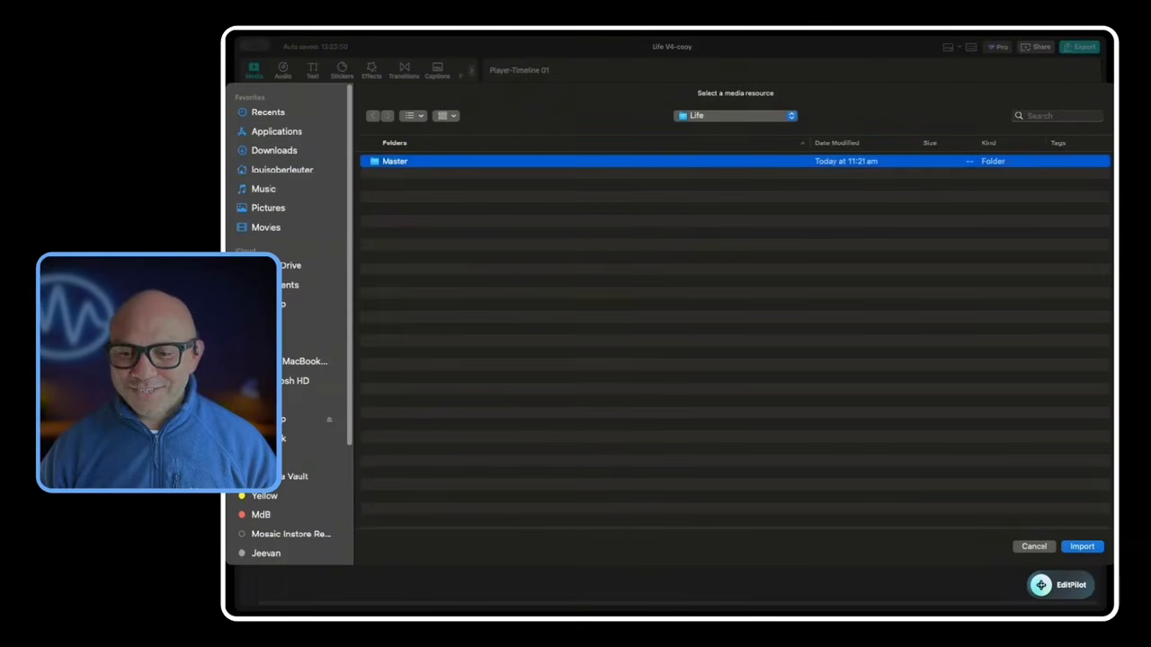
{"action": "left_click", "coordinate": [1083, 546]}
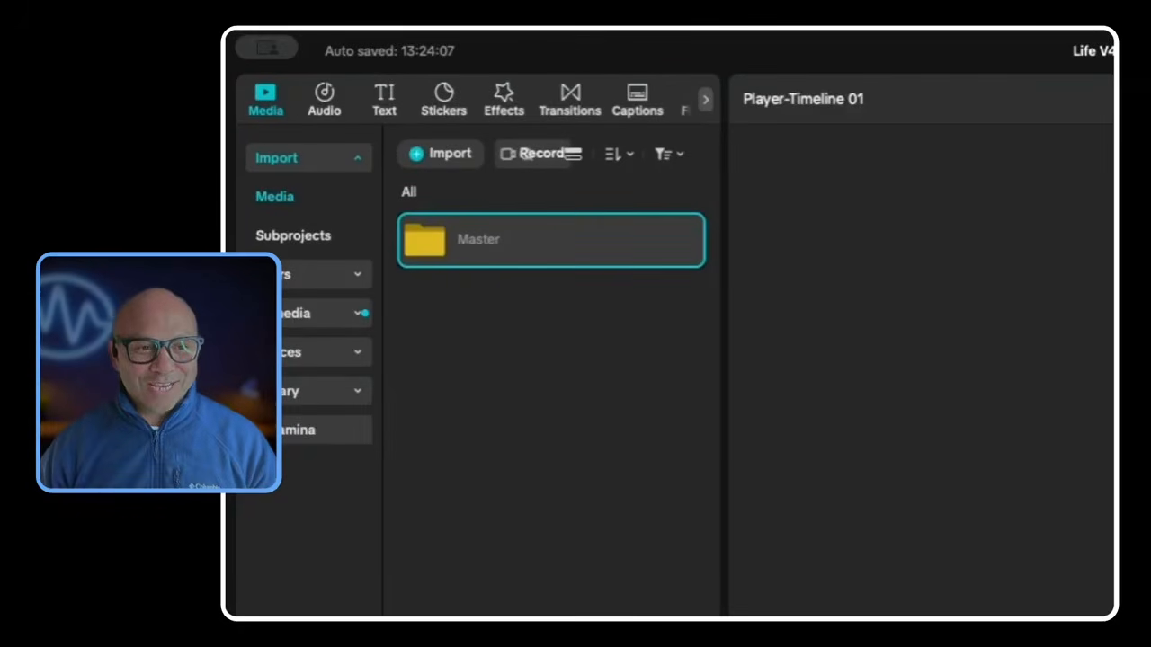
- Place Life v3.mp3 from the Master folder's Audio subfolder on the timeline, starting at 00:00
{"action": "double_click", "coordinate": [440, 243]}
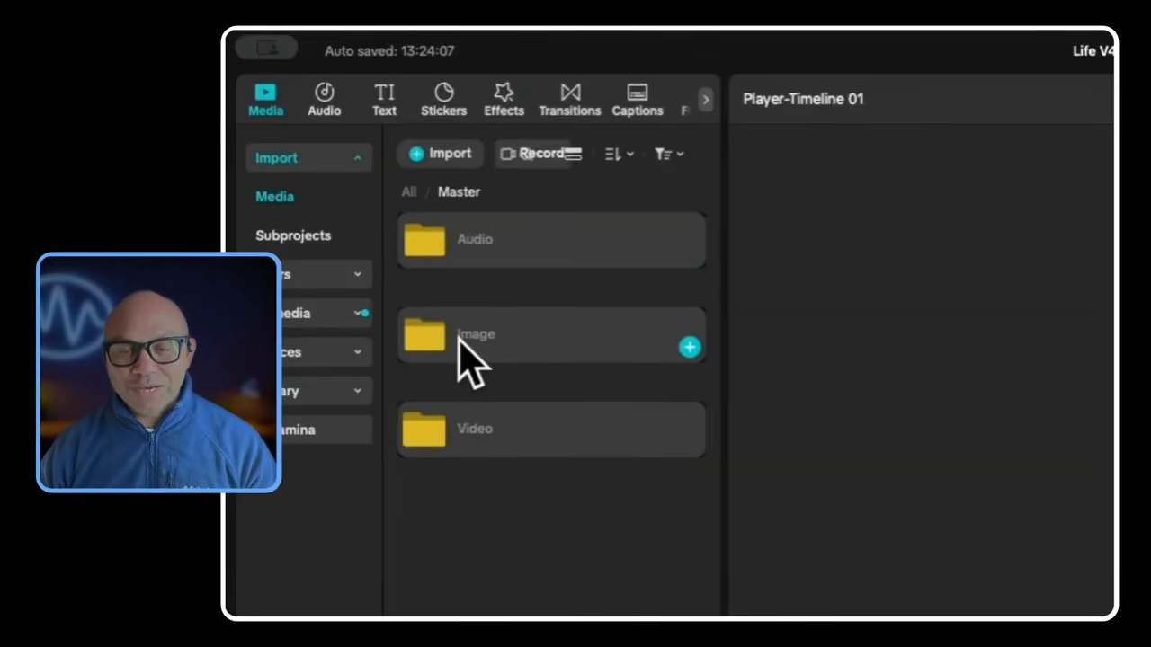
{"action": "double_click", "coordinate": [440, 269]}
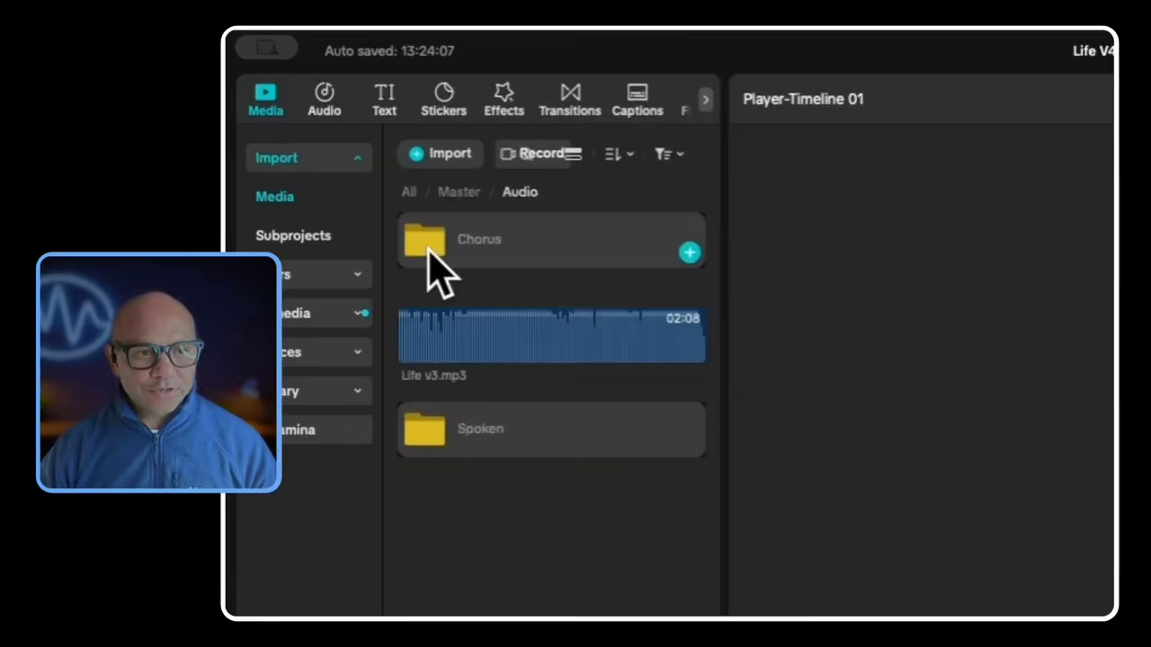
{"action": "left_click", "coordinate": [365, 192]}
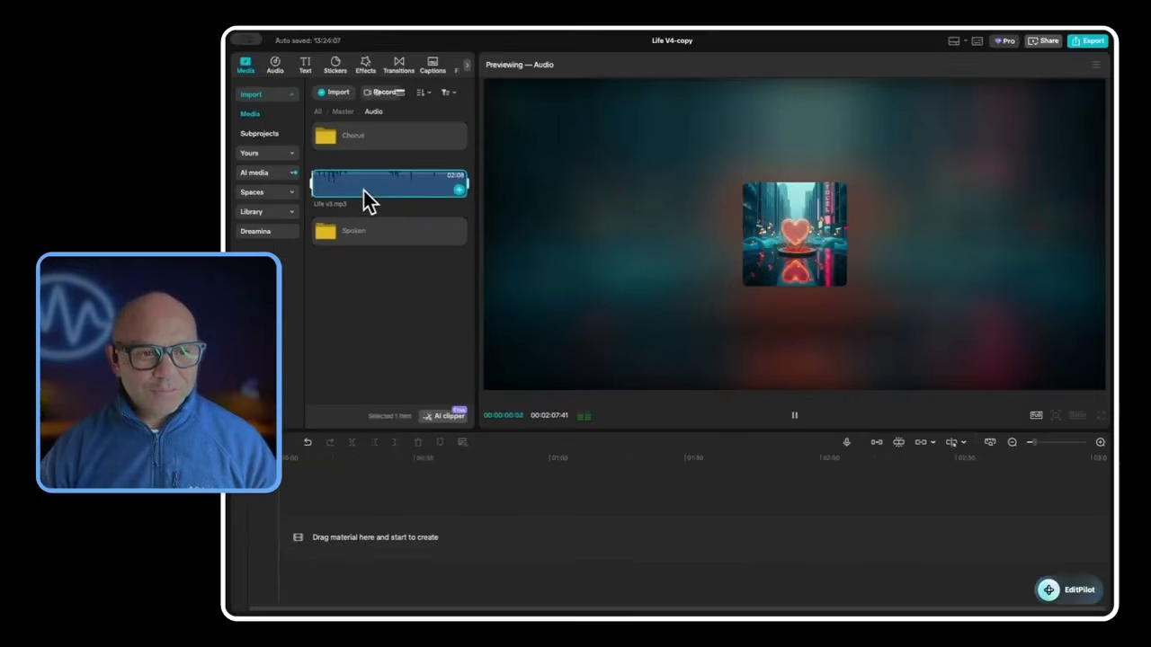
{"action": "left_click_drag", "start_coordinate": [363, 191], "coordinate": [346, 564]}
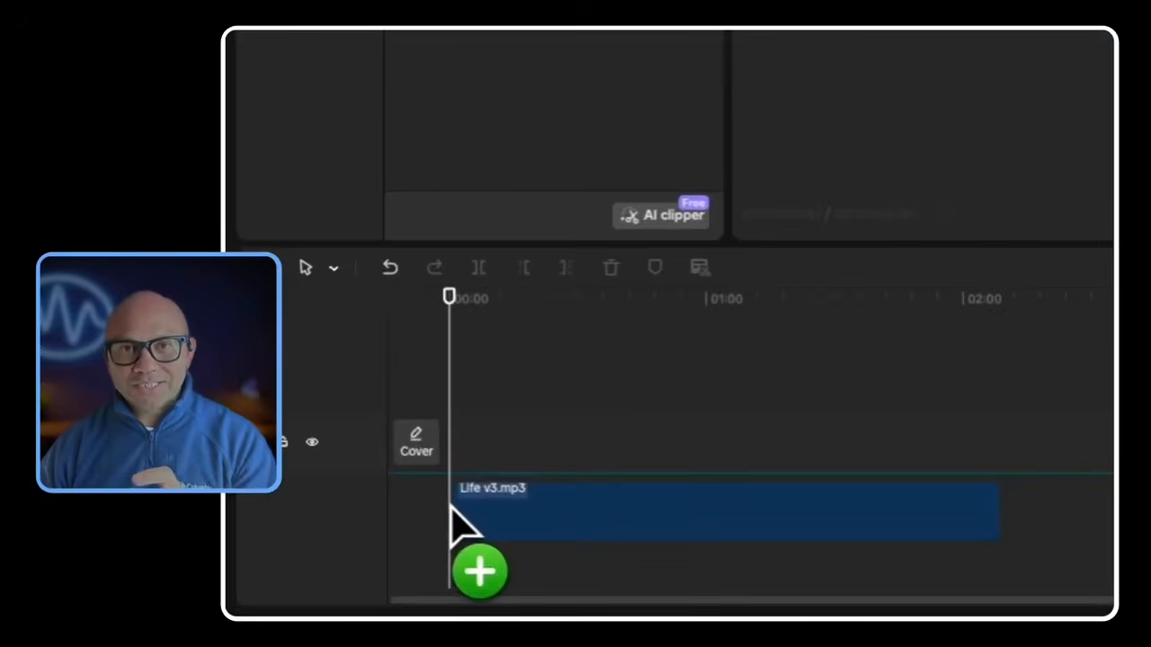
{"action": "left_click_drag", "start_coordinate": [449, 507], "coordinate": [456, 508]}
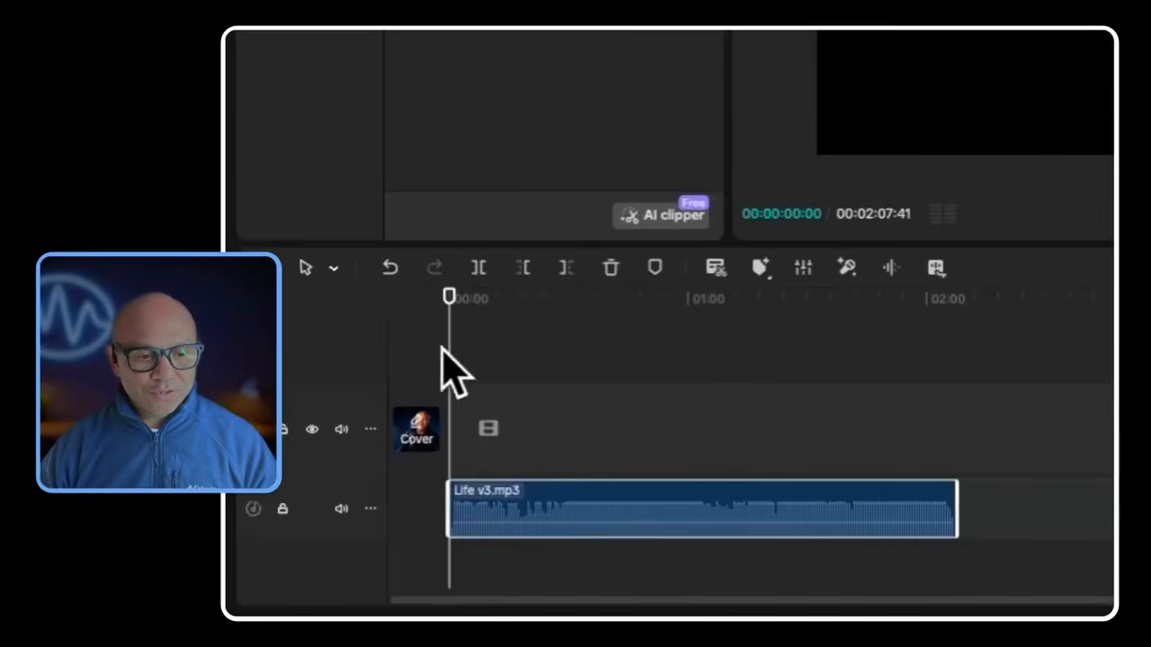
- Play the opening of the song and examine its waveform closely, returning to the start of the track
{"action": "key", "text": "space"}
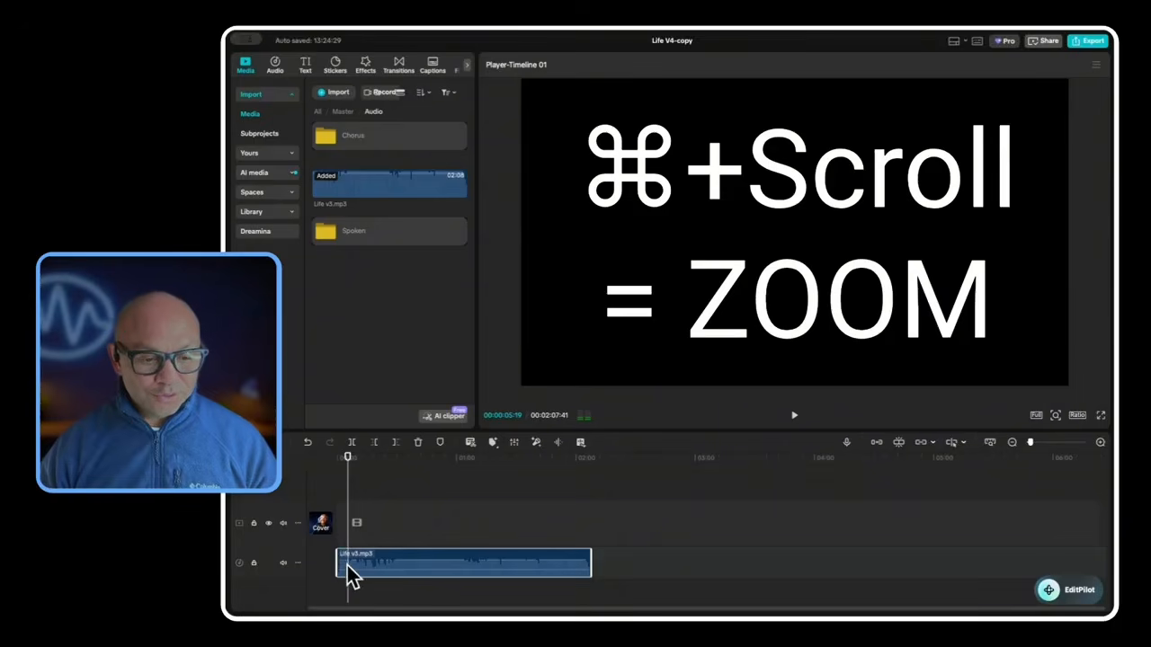
{"action": "scroll", "coordinate": [350, 575], "scroll_direction": "up", "scroll_amount": 2}
{"action": "scroll", "coordinate": [351, 575], "scroll_direction": "up", "scroll_amount": 5}
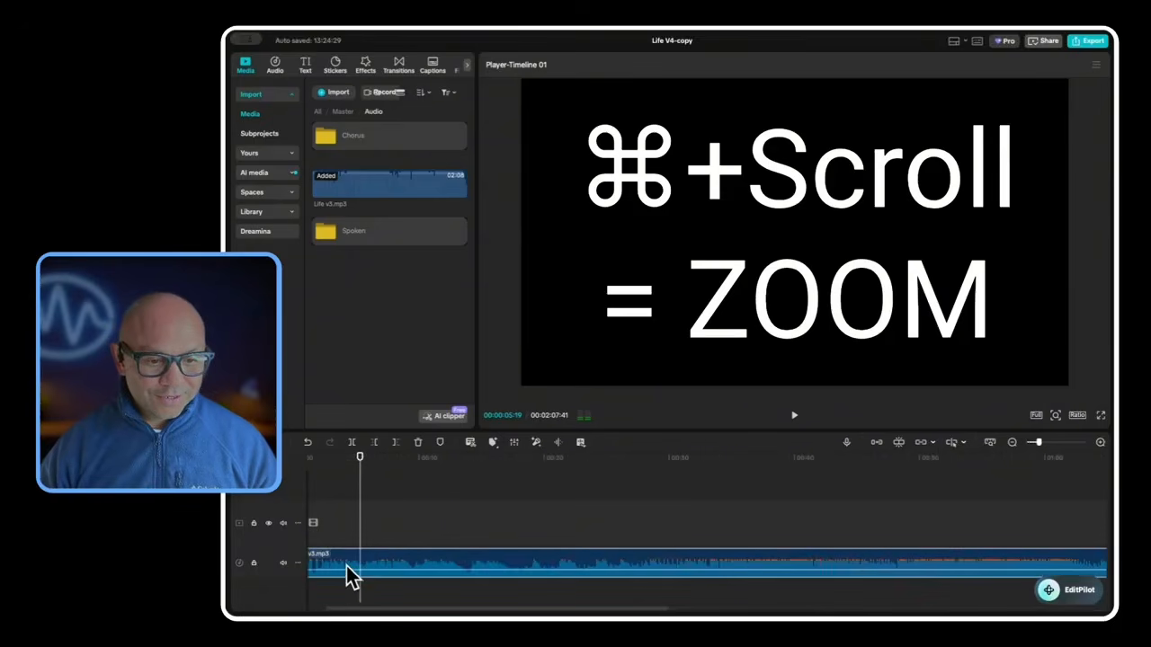
{"action": "scroll", "coordinate": [347, 568], "scroll_direction": "up", "scroll_amount": 3}
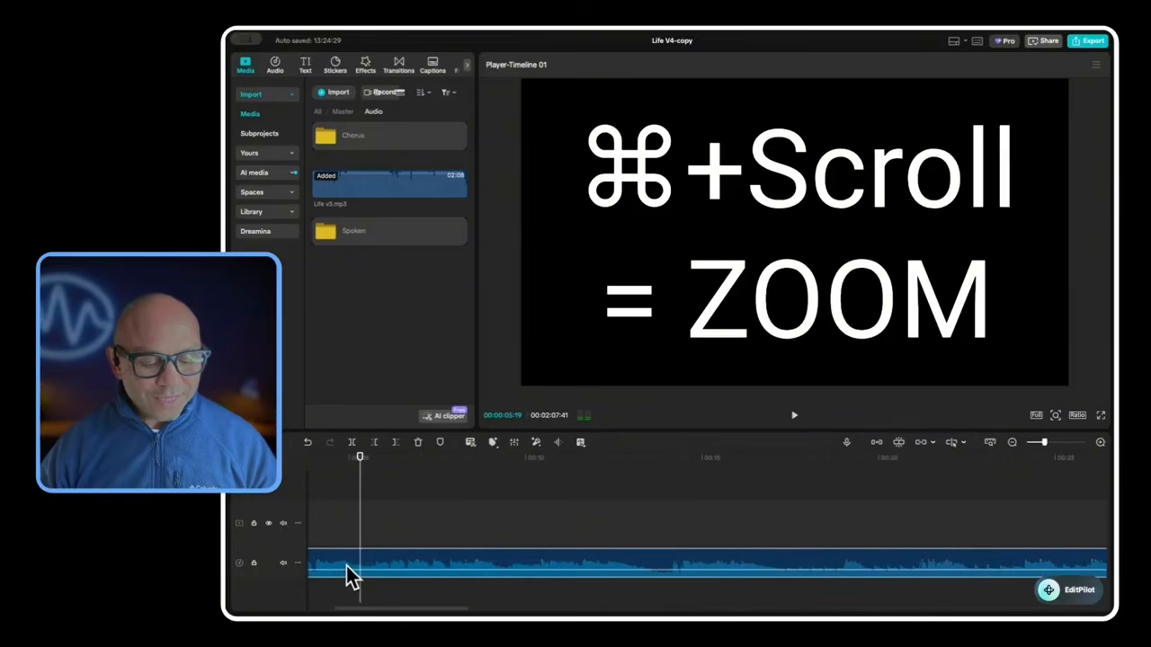
{"action": "scroll", "coordinate": [346, 565], "scroll_direction": "up", "scroll_amount": 3}
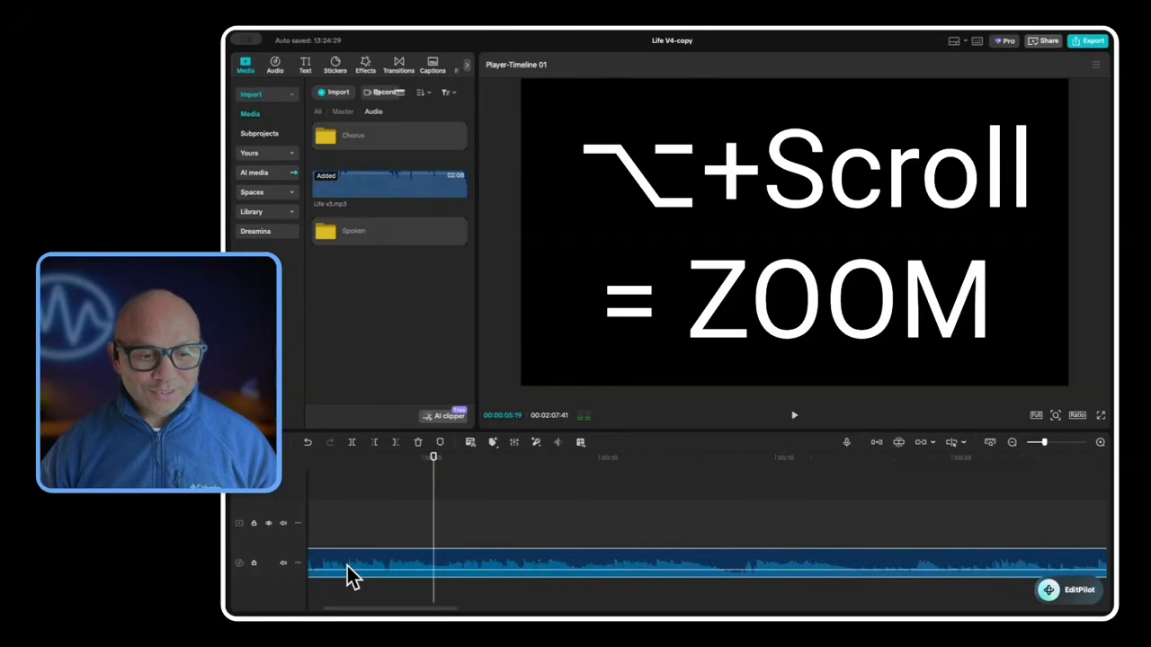
{"action": "scroll", "coordinate": [347, 566], "scroll_direction": "down", "scroll_amount": 3}
{"action": "scroll", "coordinate": [347, 566], "scroll_direction": "up", "scroll_amount": 3}
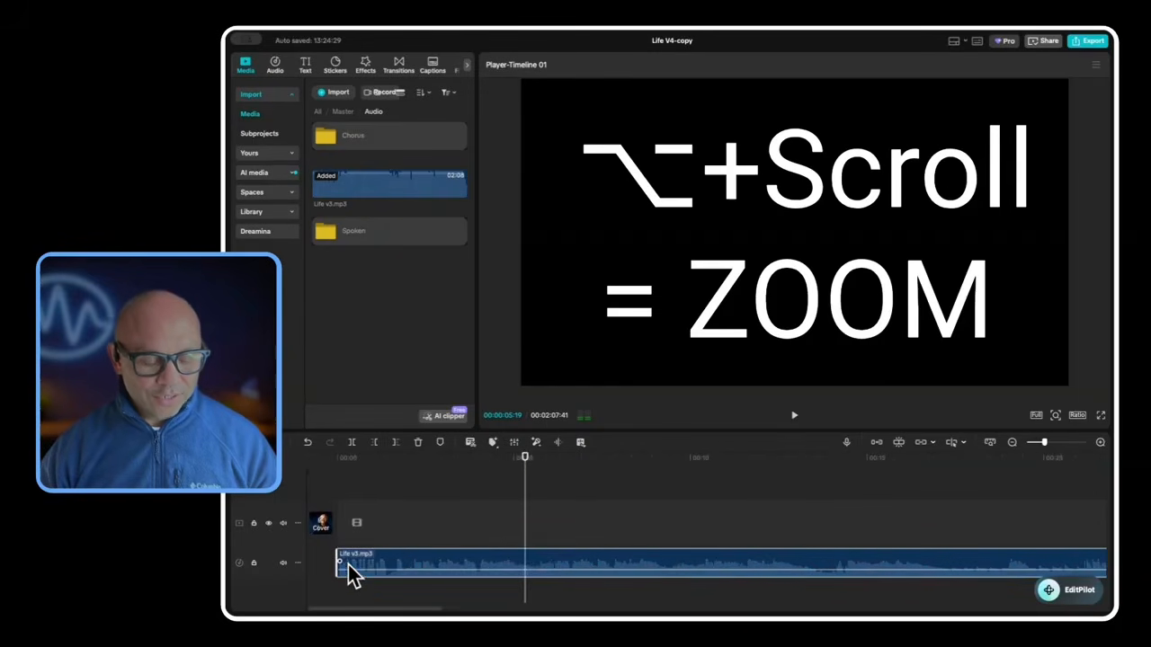
- Enlarge the timeline area and the song's track, and place the playhead at 00:00:02:08
{"action": "left_click", "coordinate": [346, 558]}
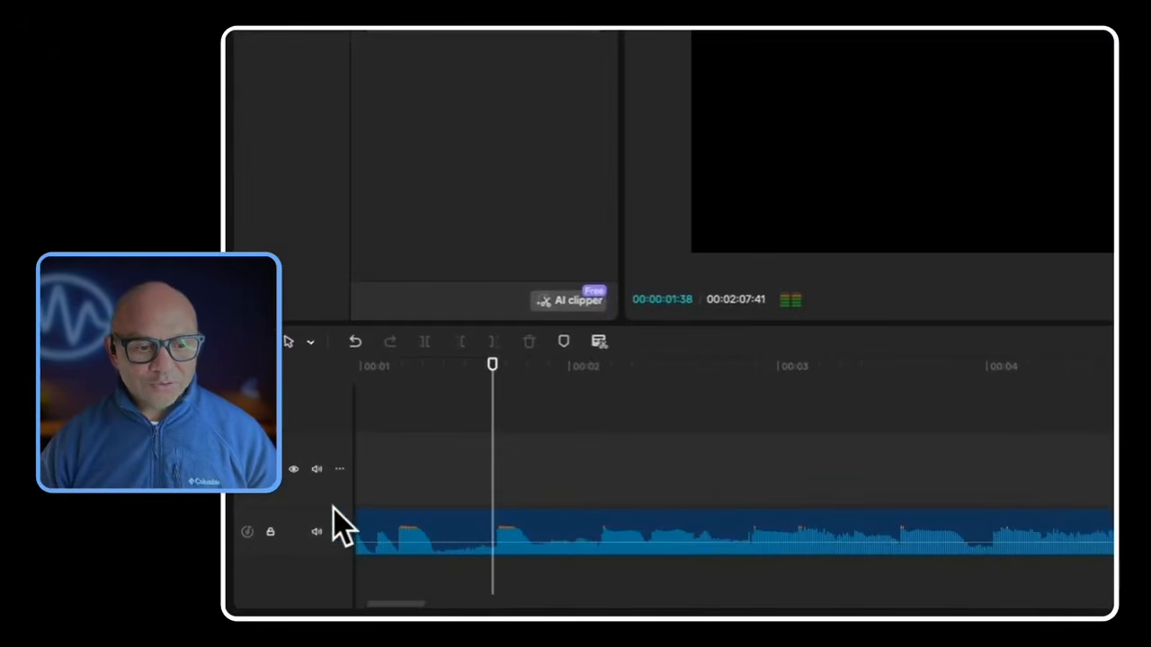
{"action": "left_click_drag", "start_coordinate": [352, 550], "coordinate": [477, 603]}
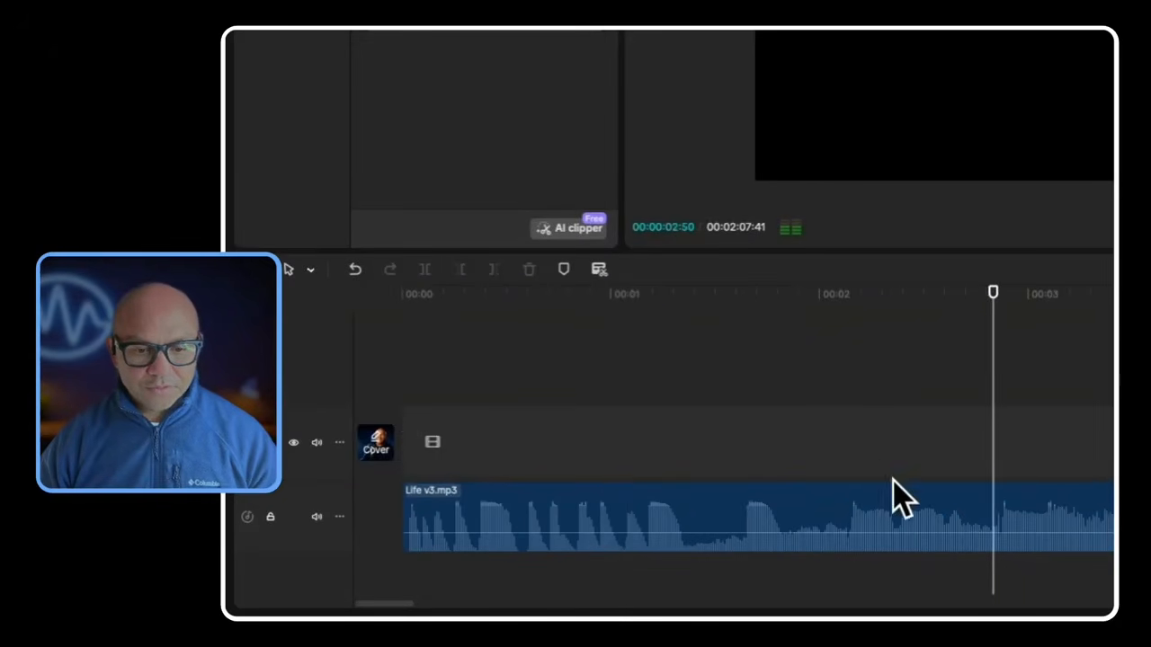
{"action": "left_click", "coordinate": [837, 482]}
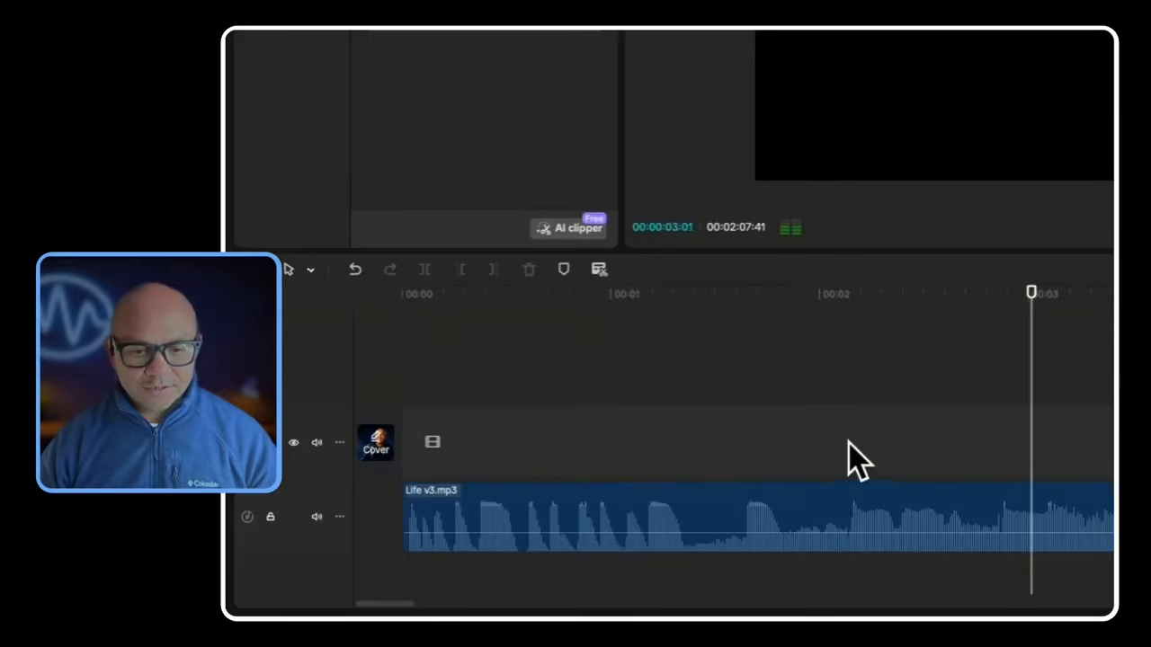
{"action": "left_click", "coordinate": [837, 472]}
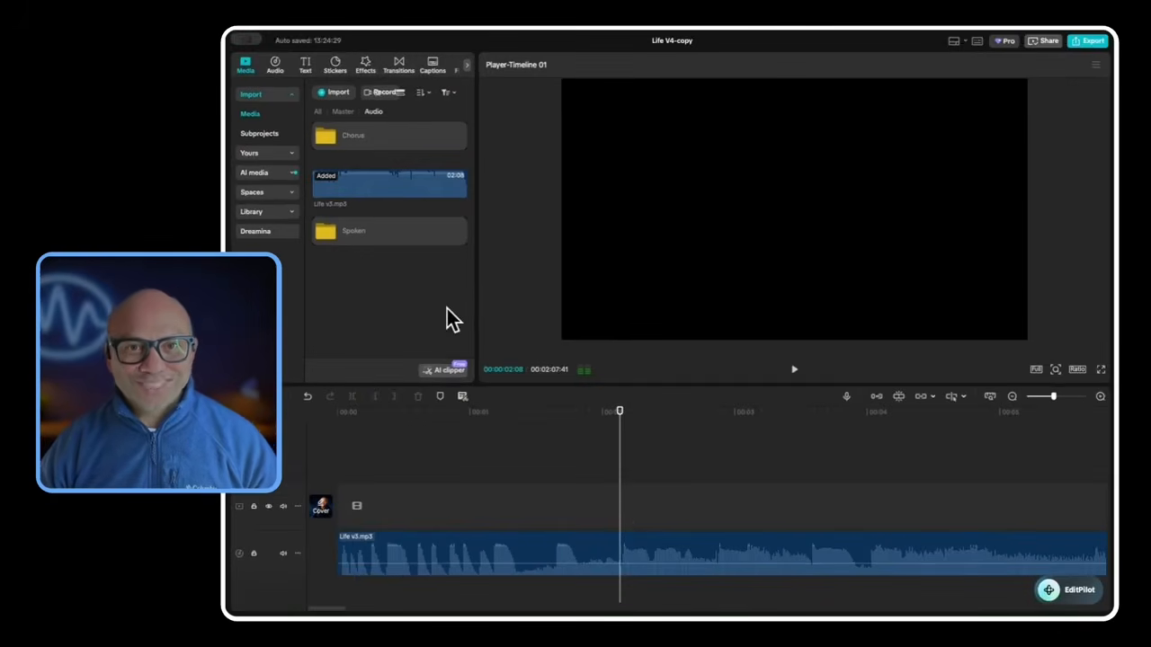
- Preview 1b.mp4 from the Video folder's Medium subfolder and place it on the video track at about 1.4 seconds
{"action": "double_click", "coordinate": [344, 129]}
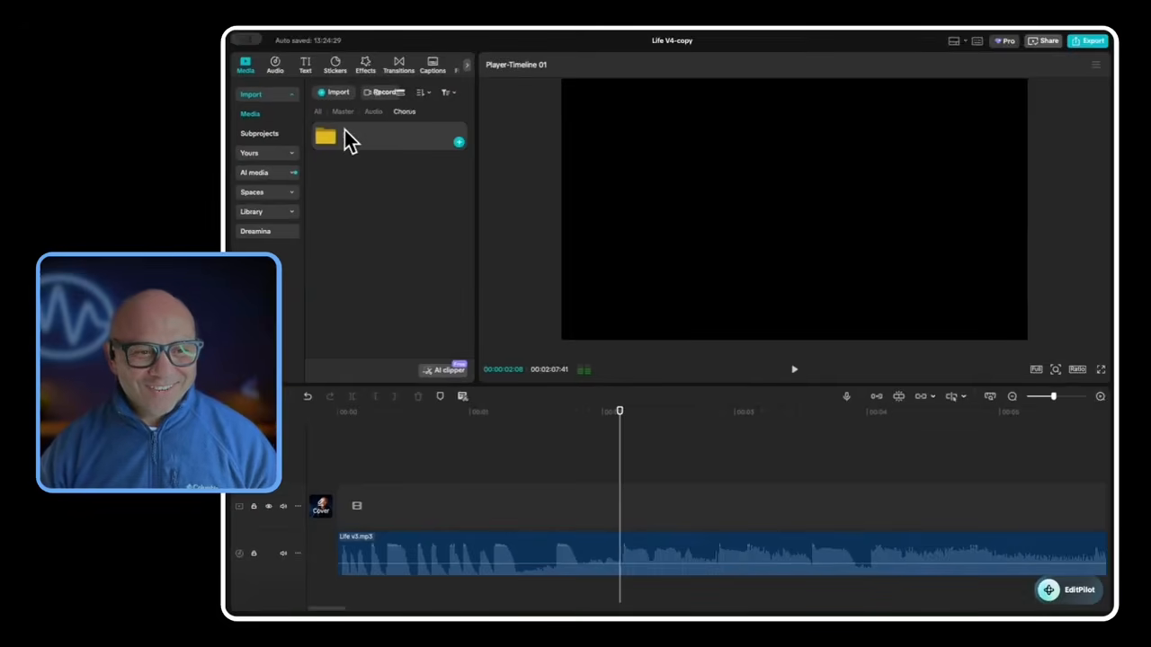
{"action": "double_click", "coordinate": [331, 135]}
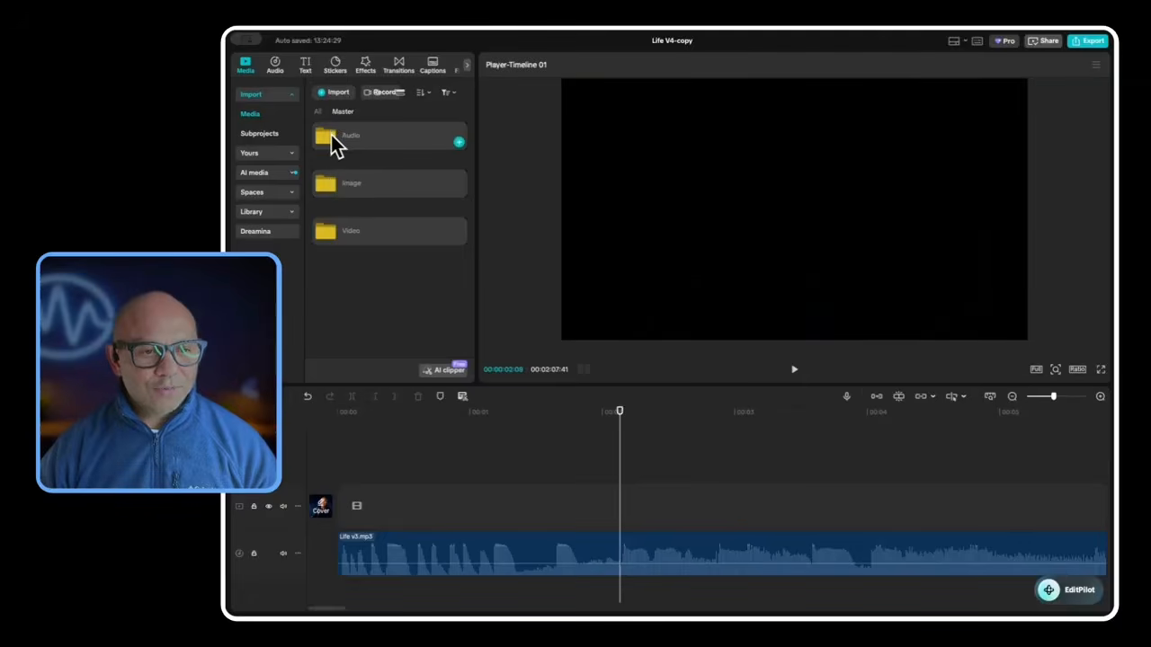
{"action": "double_click", "coordinate": [332, 232]}
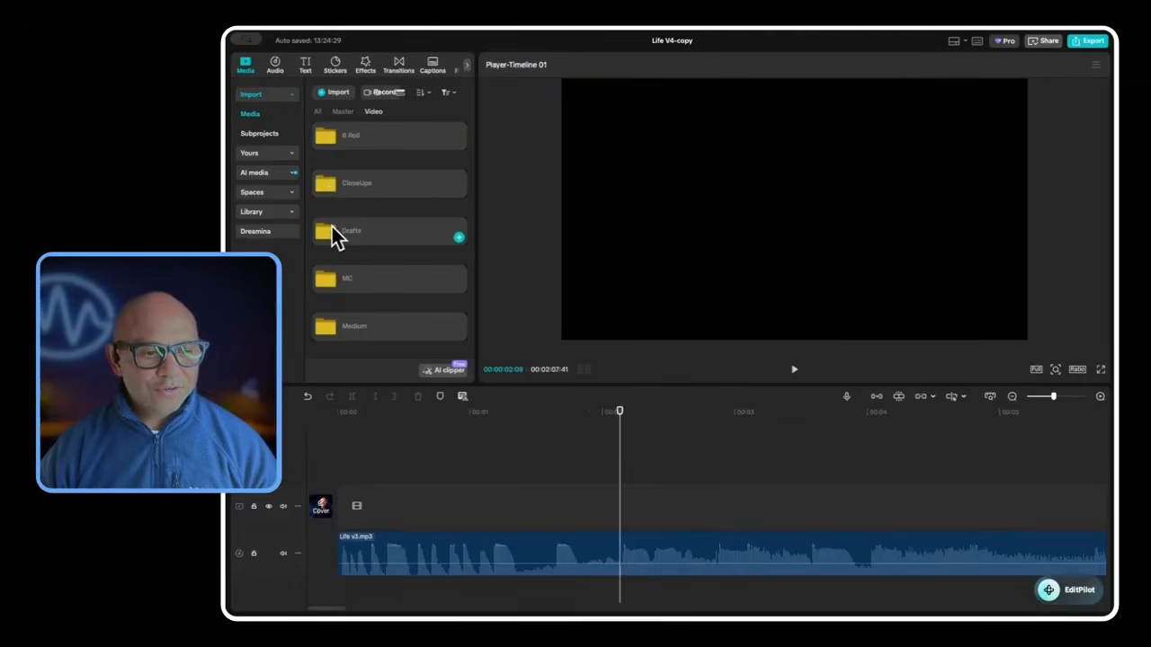
{"action": "double_click", "coordinate": [333, 326]}
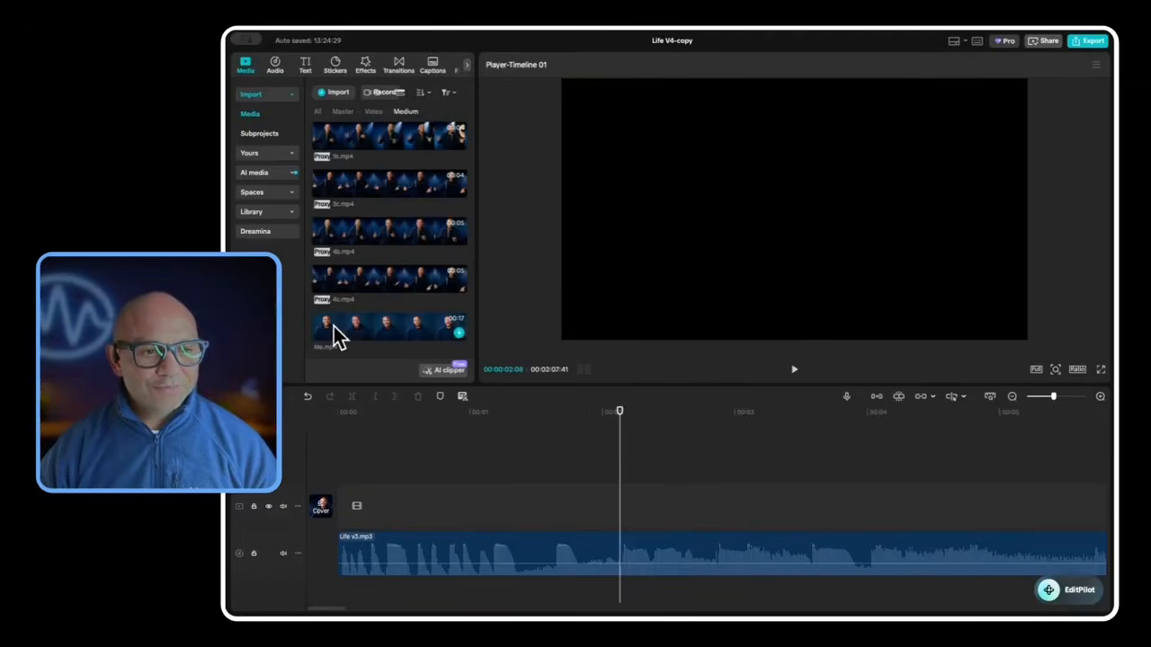
{"action": "left_click", "coordinate": [341, 140]}
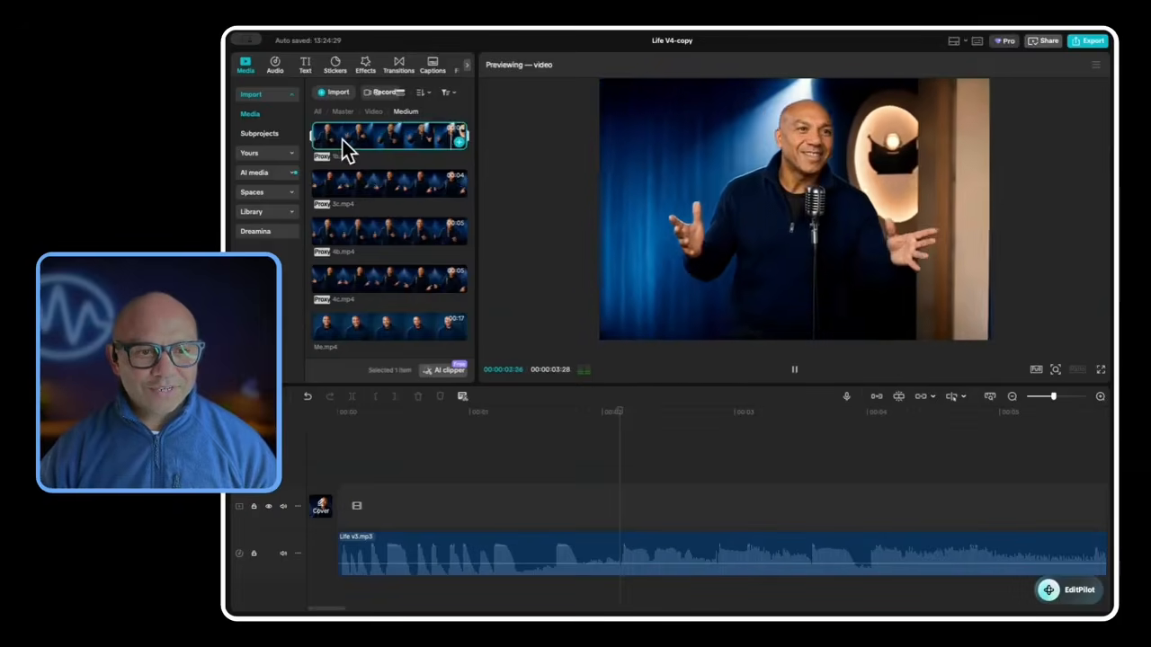
{"action": "left_click_drag", "start_coordinate": [342, 140], "coordinate": [532, 499]}
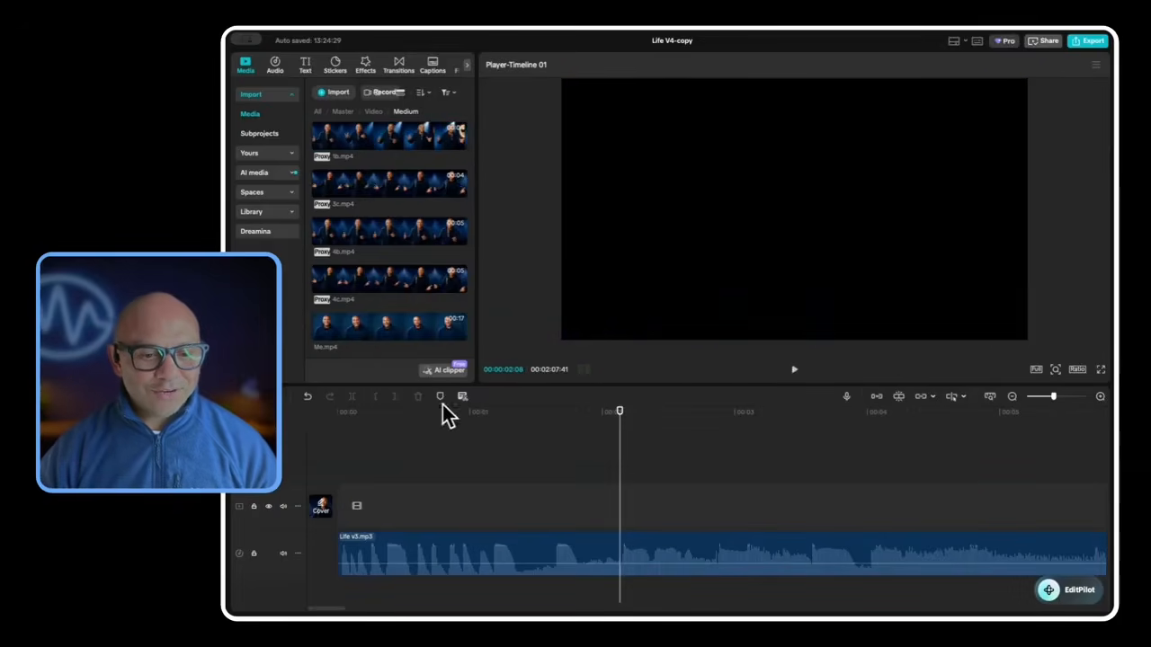
{"action": "left_click_drag", "start_coordinate": [667, 454], "coordinate": [668, 454]}
- Set the video track's height to Tall and its audio waveform size to 100%
{"action": "left_click", "coordinate": [329, 457]}
{"action": "mouse_move", "coordinate": [409, 479]}
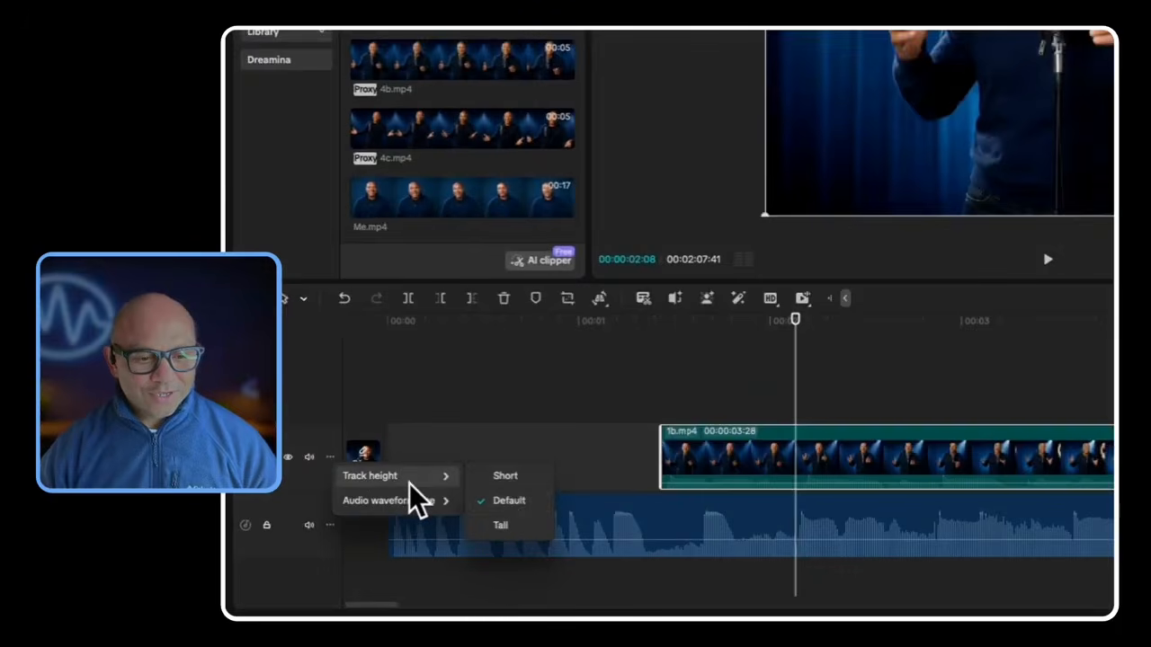
{"action": "left_click", "coordinate": [500, 526]}
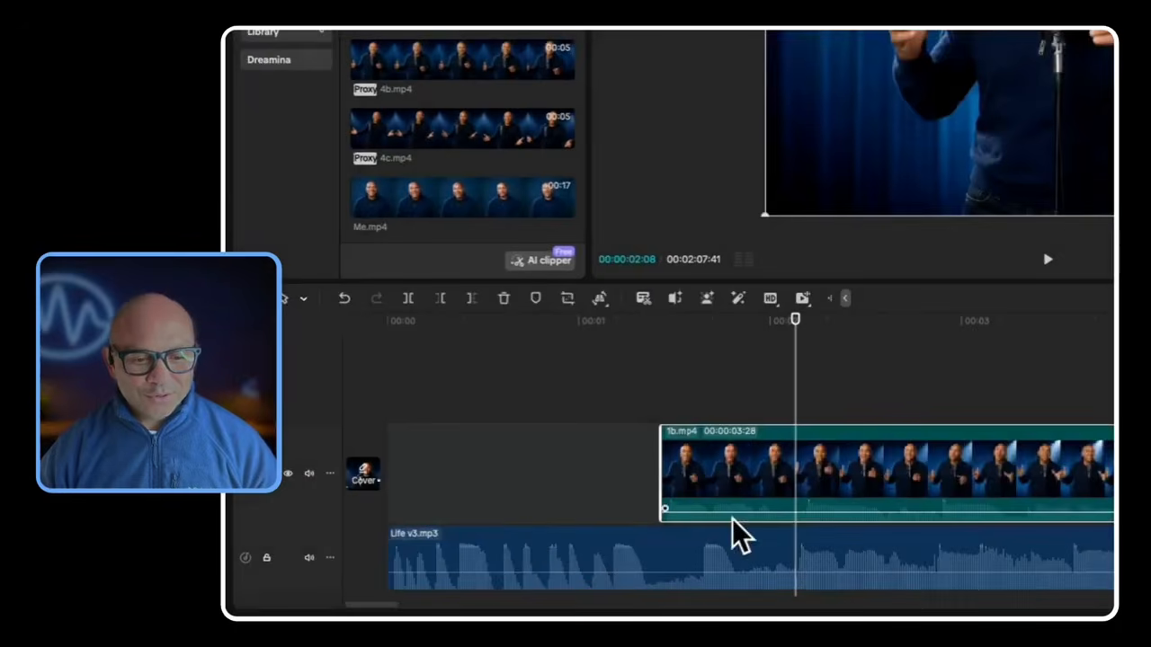
{"action": "left_click", "coordinate": [330, 475]}
{"action": "mouse_move", "coordinate": [402, 521]}
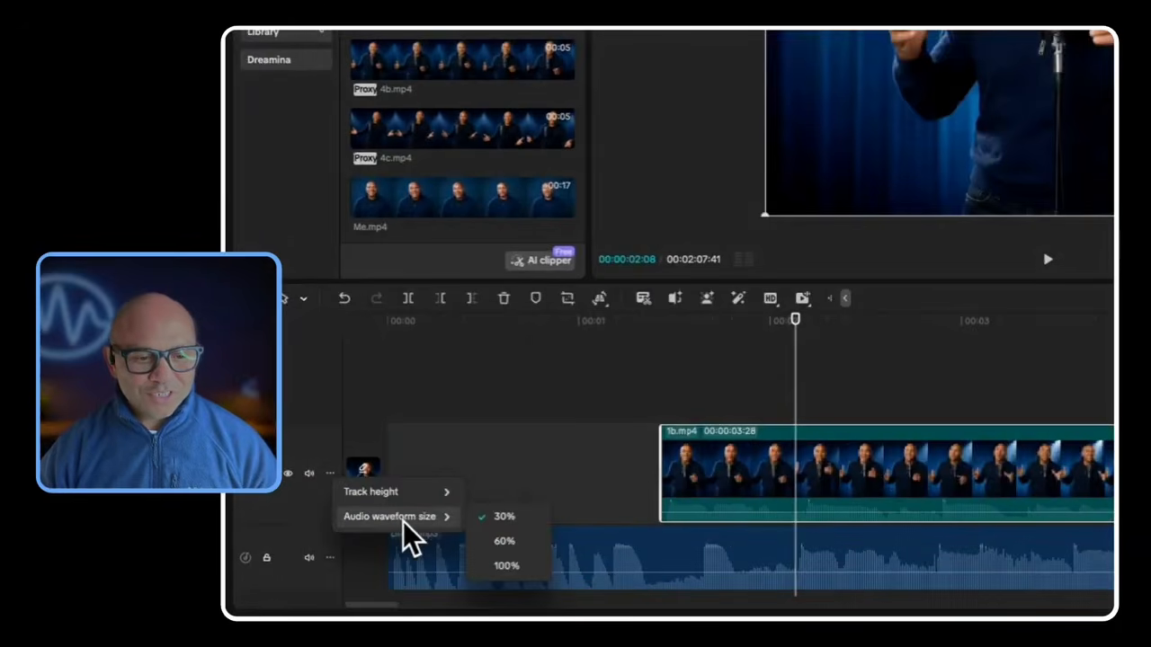
{"action": "left_click", "coordinate": [508, 566]}
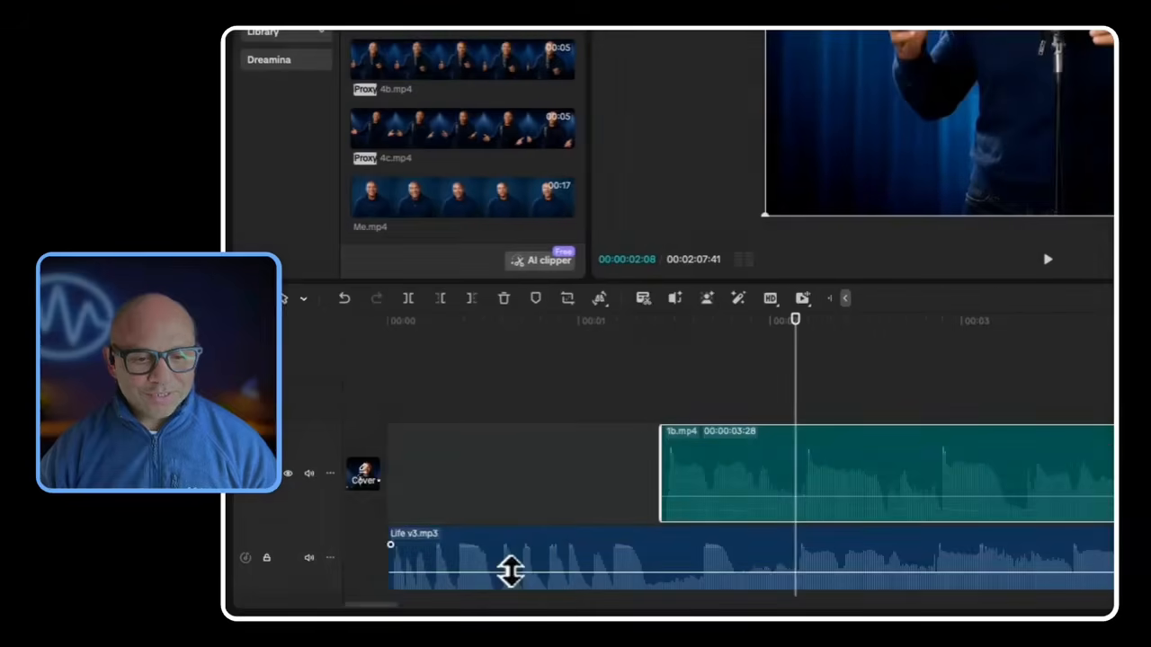
- Move the 1b.mp4 clip to about 2.1 seconds and nudge it until its waveform lines up with the song's waveform
{"action": "left_click_drag", "start_coordinate": [632, 472], "coordinate": [661, 475]}
{"action": "scroll", "coordinate": [661, 475], "scroll_direction": "up", "scroll_amount": 2}
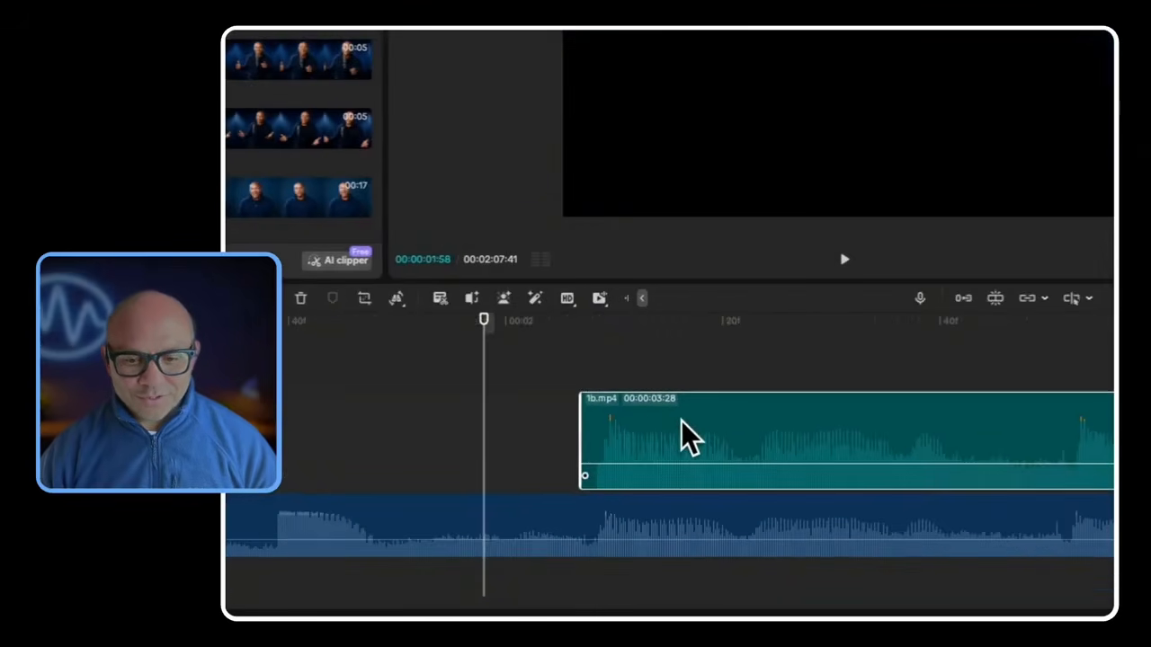
{"action": "key", "text": "alt+Left"}
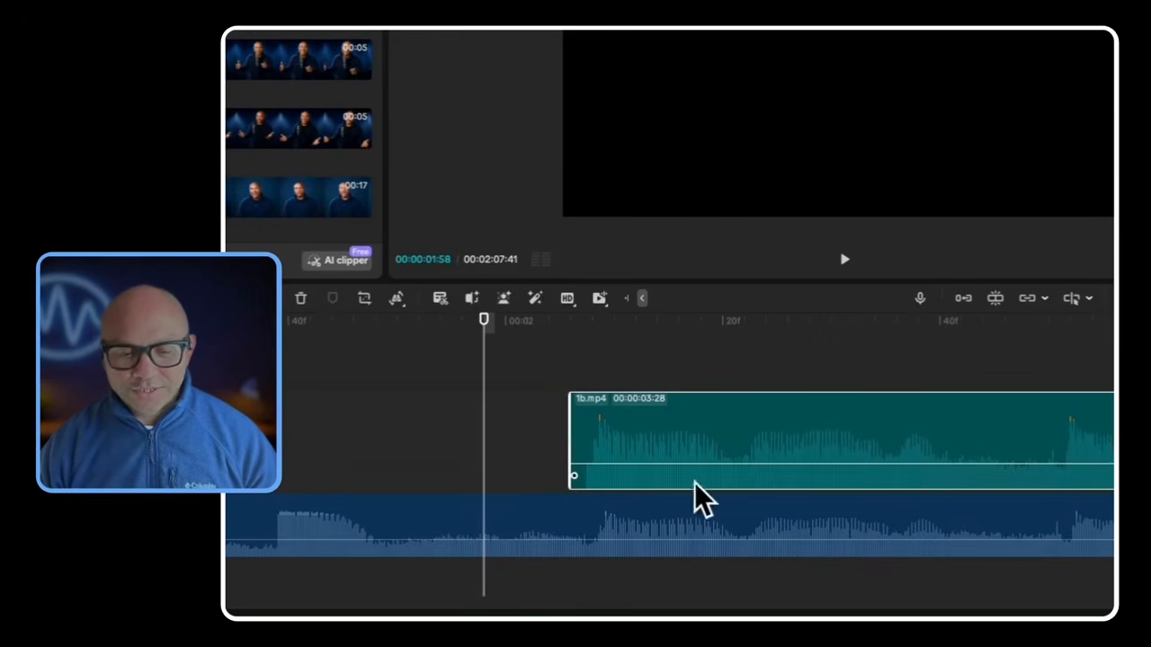
{"action": "left_click_drag", "start_coordinate": [661, 465], "coordinate": [632, 526]}
- Play back the section with the 1b.mp4 clip to check its lip sync against the song
{"action": "scroll", "coordinate": [536, 486], "scroll_direction": "down", "scroll_amount": 5}
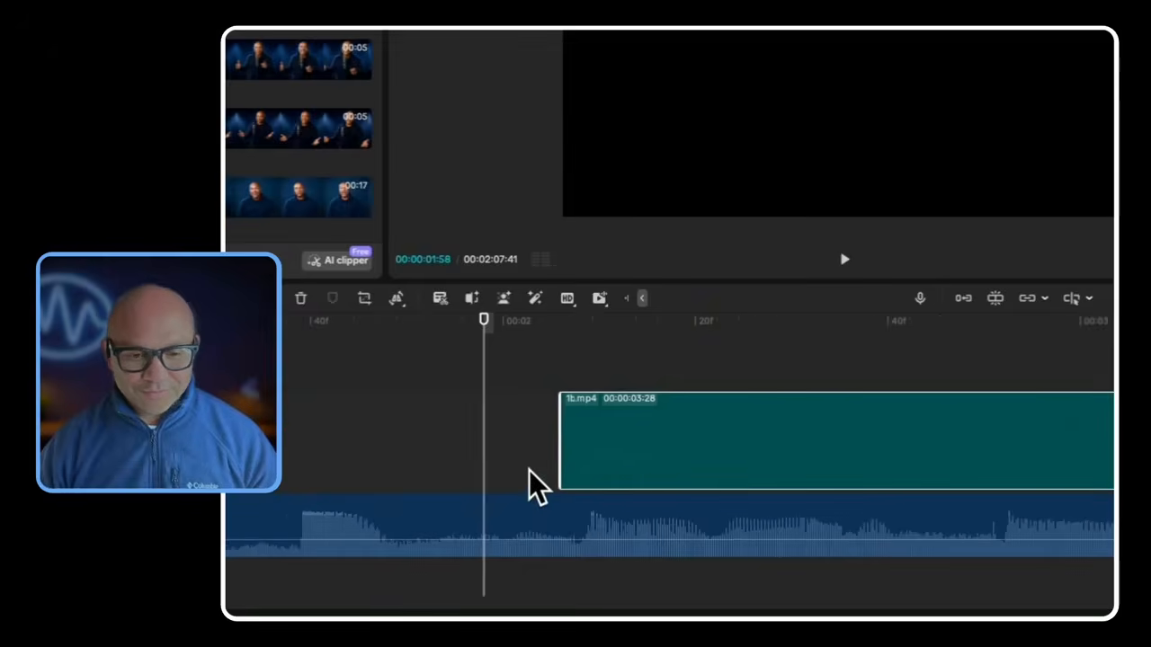
{"action": "scroll", "coordinate": [537, 485], "scroll_direction": "down", "scroll_amount": 3}
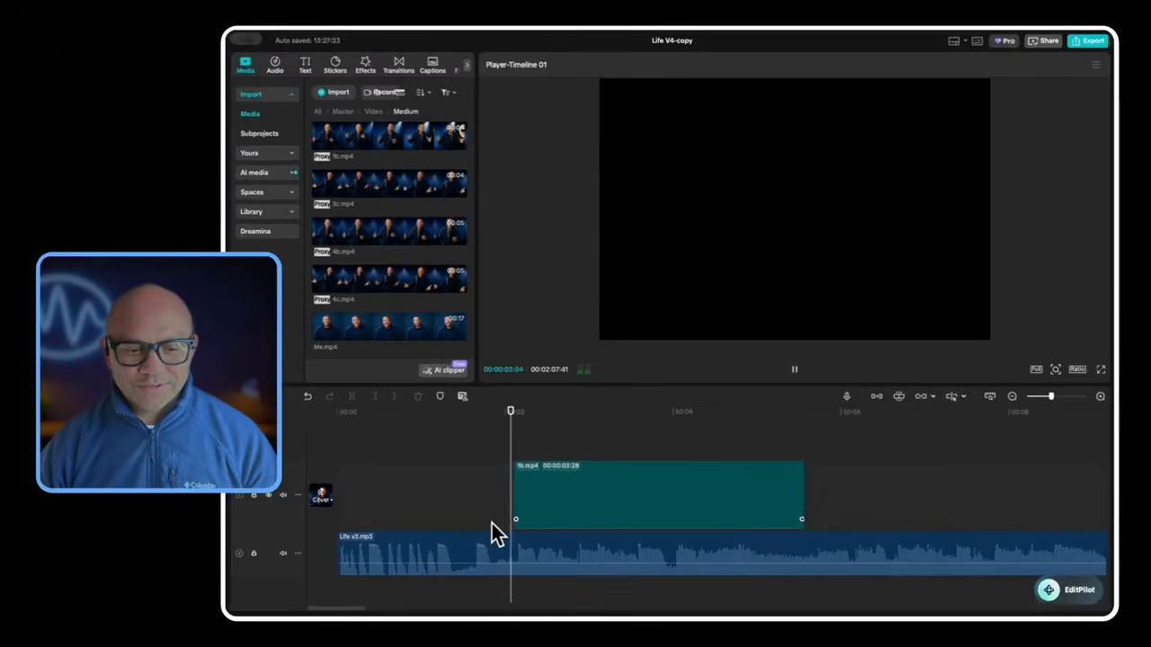
{"action": "key", "text": "space"}
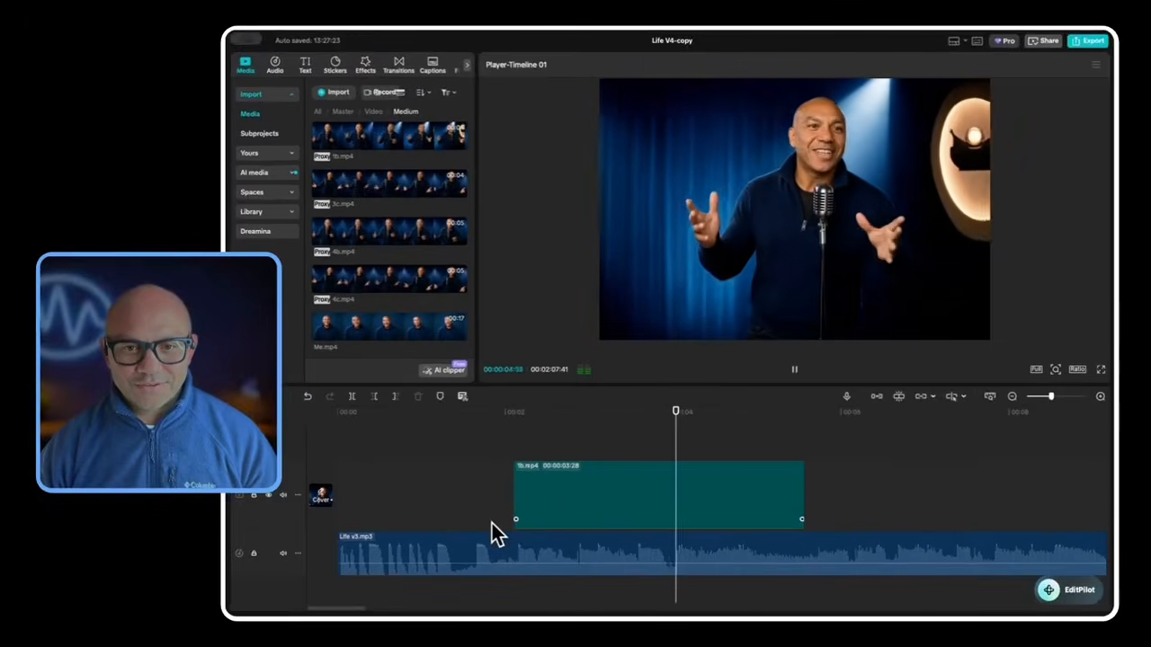
{"action": "key", "text": "space"}
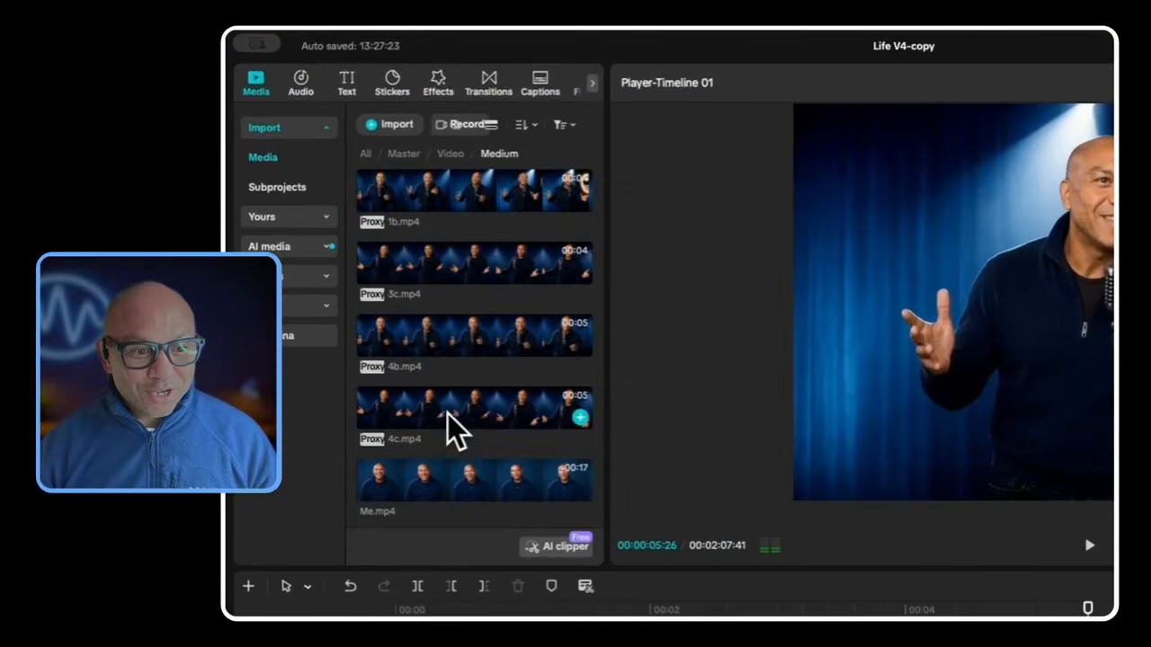
- Preview 2.mp4 from the Video folder's CloseUps subfolder and place it on the video track just after the 1b.mp4 clip
{"action": "scroll", "coordinate": [454, 431], "scroll_direction": "down", "scroll_amount": 3}
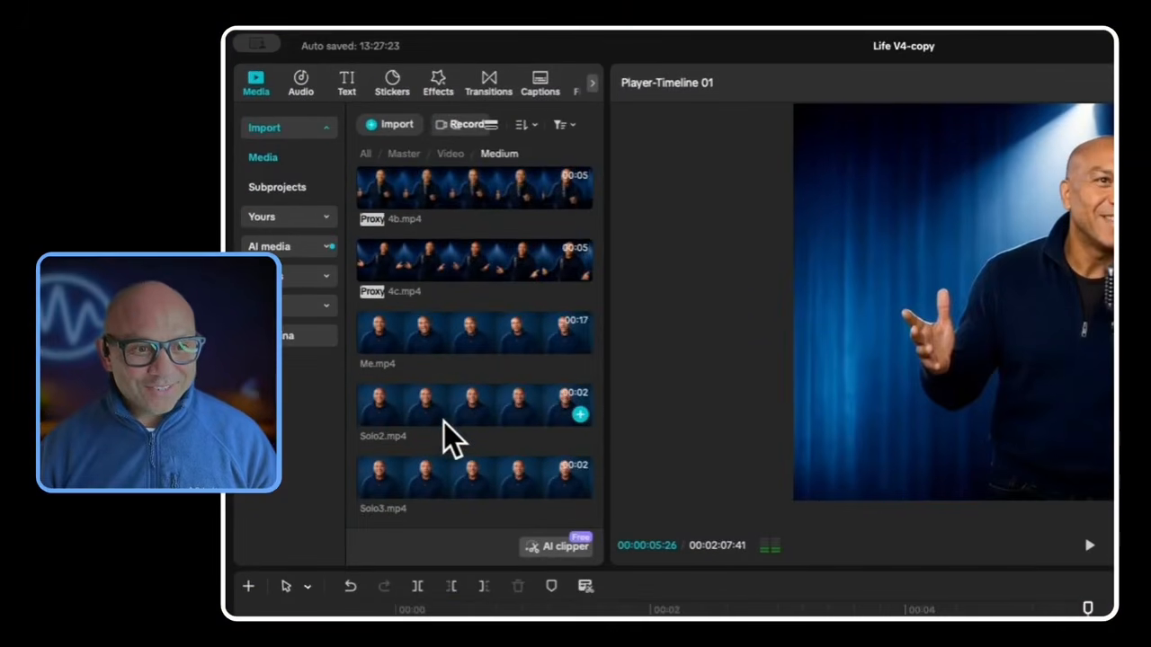
{"action": "scroll", "coordinate": [444, 422], "scroll_direction": "up", "scroll_amount": 3}
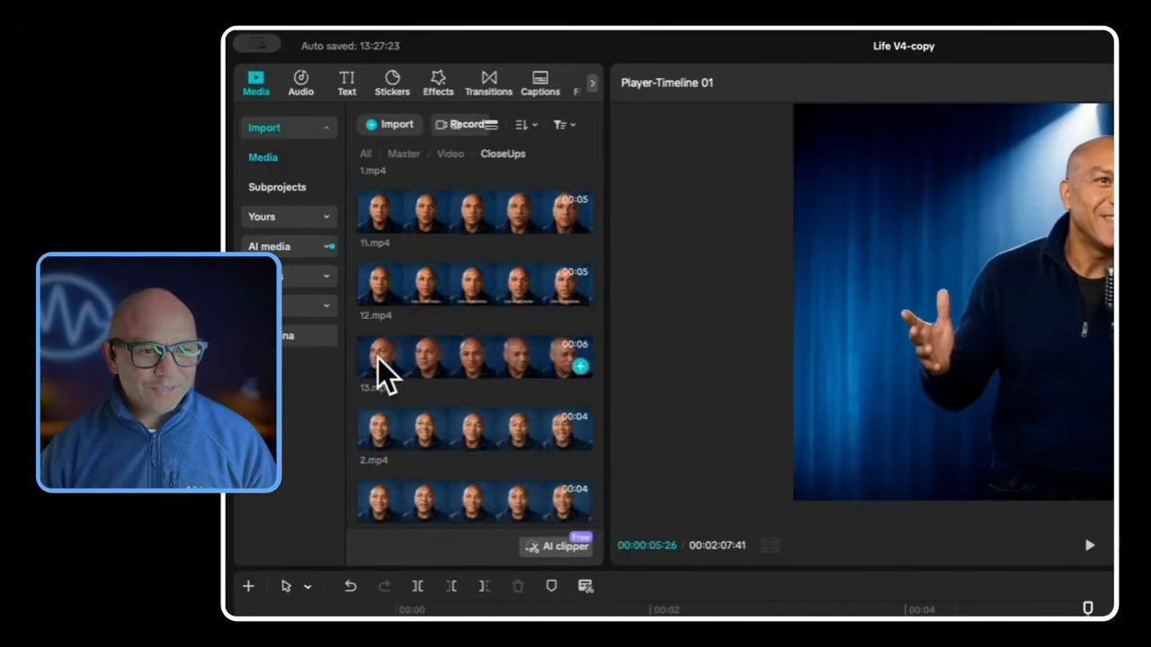
{"action": "scroll", "coordinate": [377, 357], "scroll_direction": "down", "scroll_amount": 5}
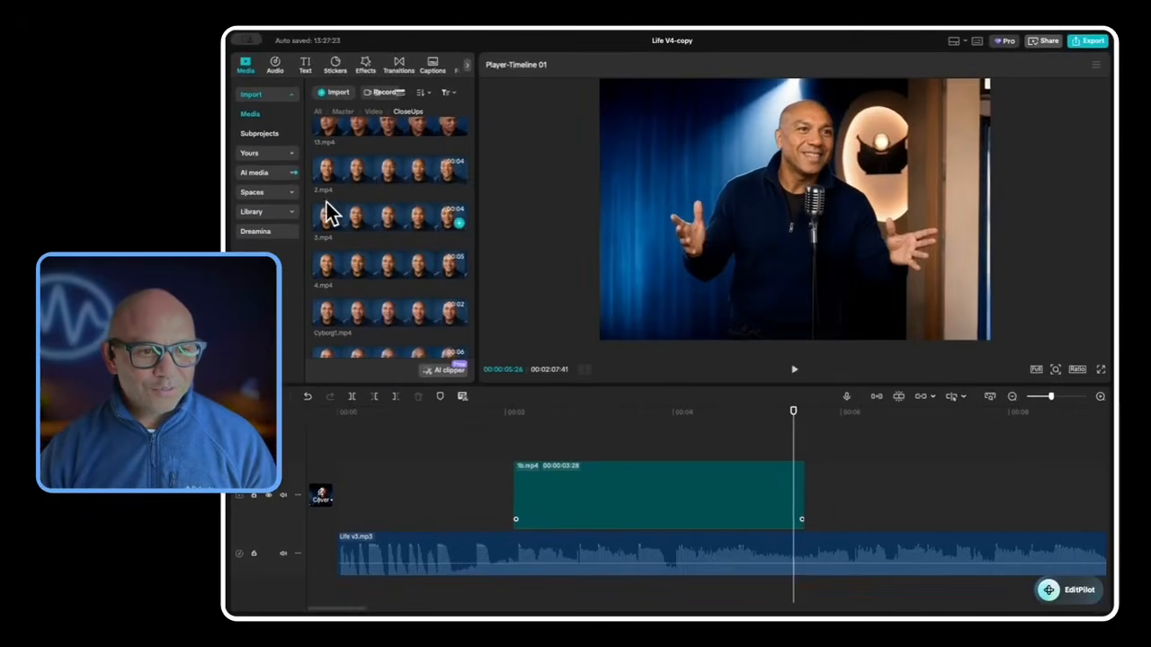
{"action": "left_click", "coordinate": [383, 241]}
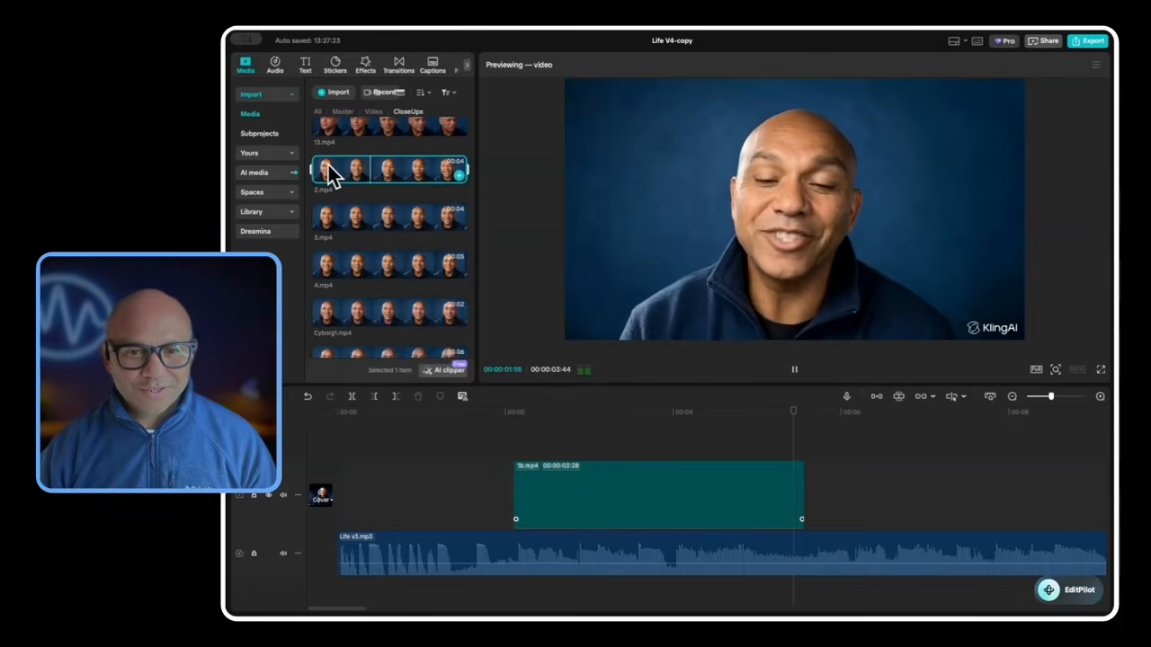
{"action": "left_click_drag", "start_coordinate": [324, 180], "coordinate": [842, 501]}
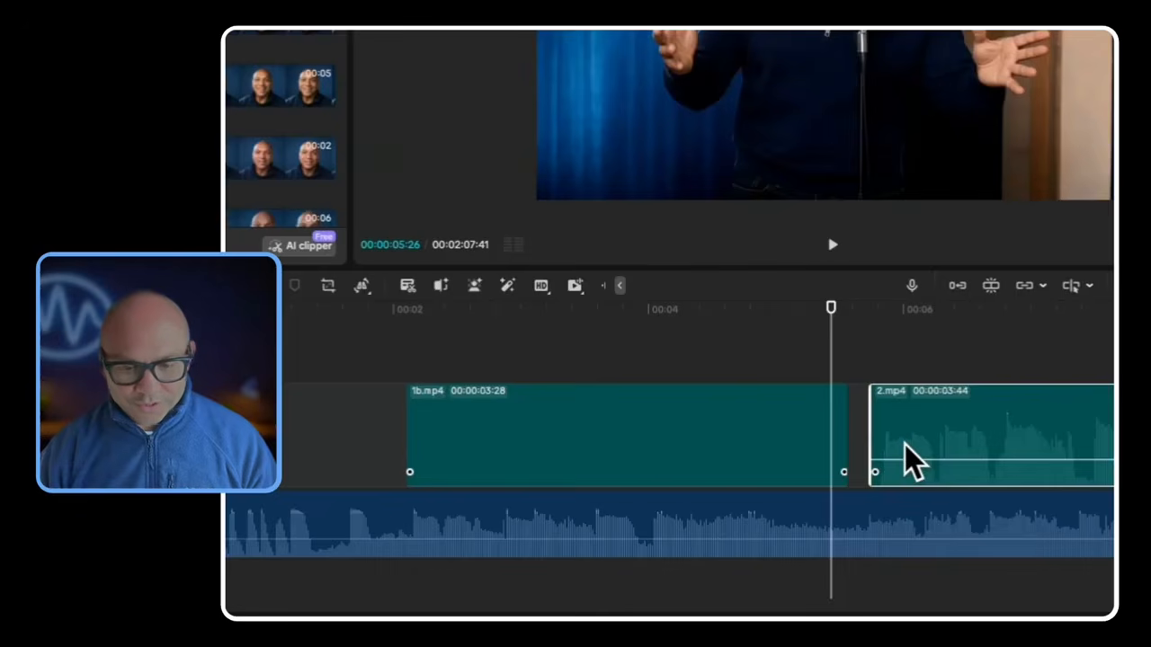
- Line up the 2.mp4 clip's waveform with the song's waveform right after 1b.mp4, and lower the clip's volume to silence
{"action": "scroll", "coordinate": [905, 444], "scroll_direction": "right", "scroll_amount": 5}
{"action": "left_click_drag", "start_coordinate": [883, 427], "coordinate": [865, 427]}
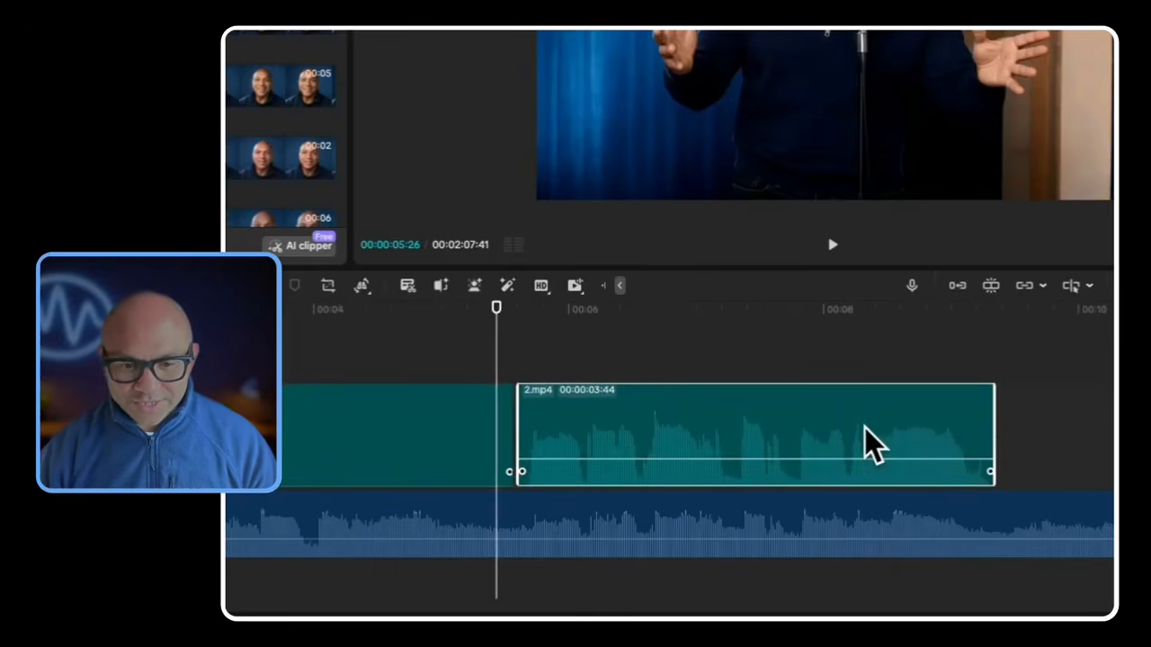
{"action": "key", "text": "space"}
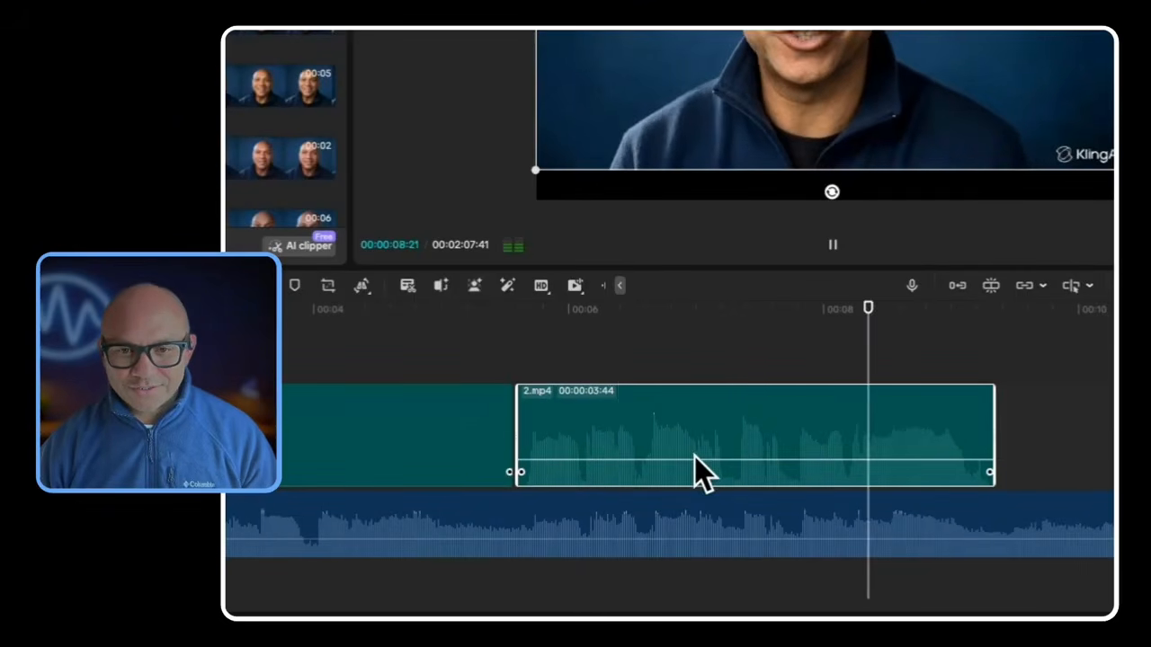
{"action": "left_click_drag", "start_coordinate": [695, 456], "coordinate": [698, 508]}
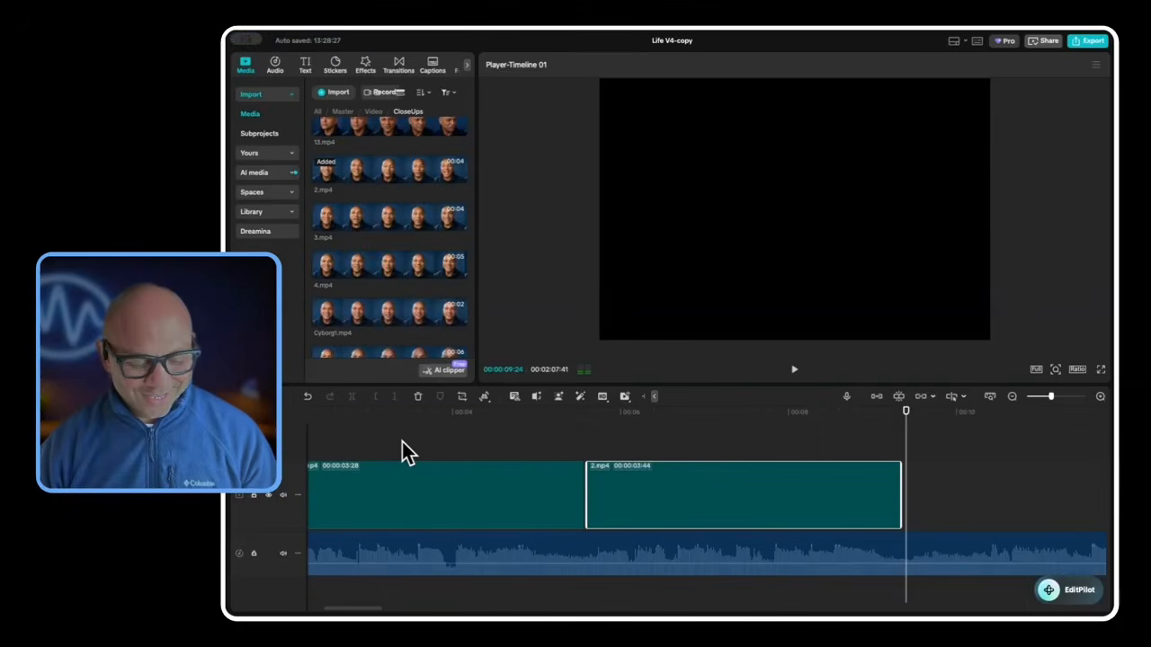
- Play back the 1b.mp4 and 2.mp4 clips in sequence, starting just before the first clip
{"action": "key", "text": "super+minus"}
{"action": "key", "text": "super+minus"}
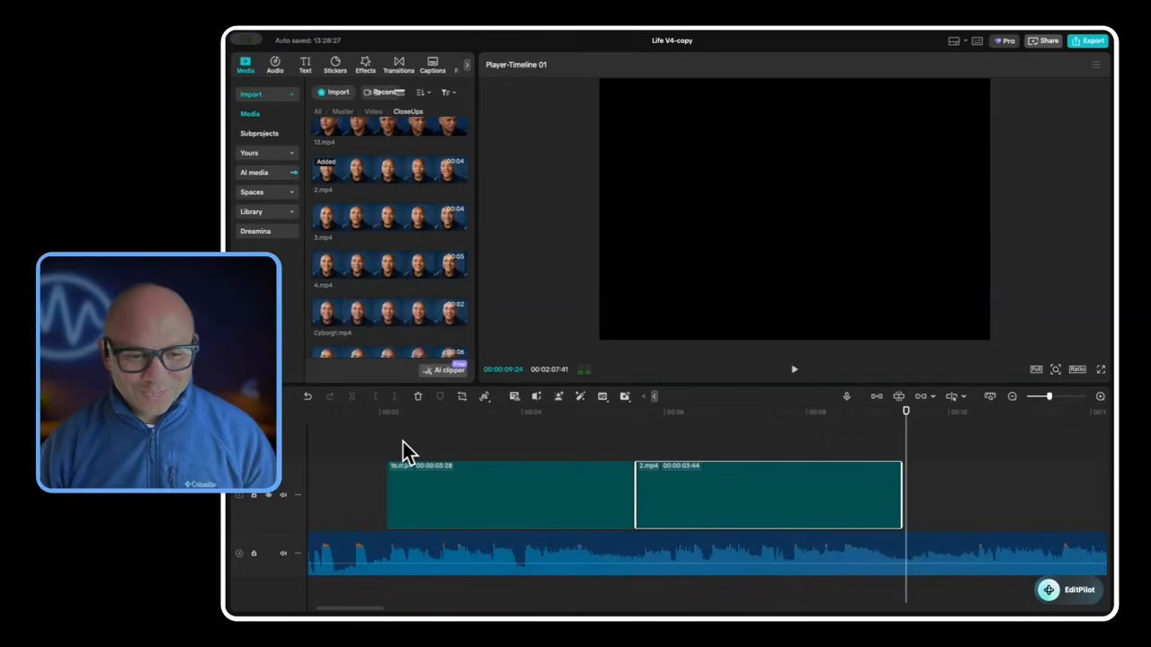
{"action": "left_click", "coordinate": [354, 441]}
{"action": "key", "text": "space"}
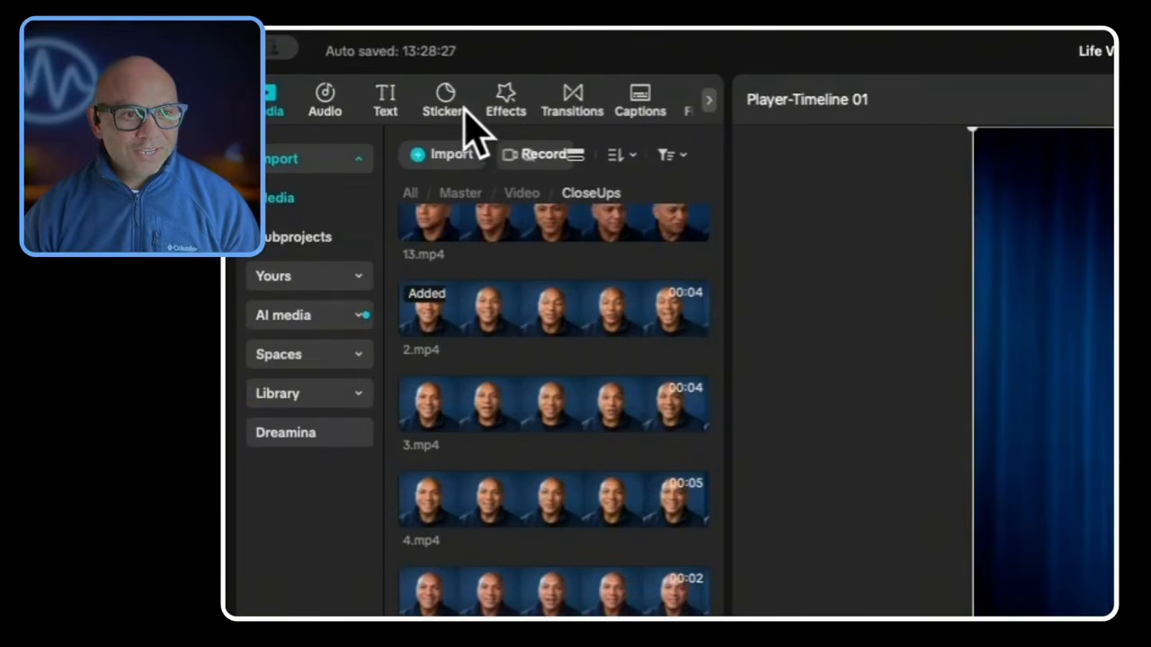
- Apply the Zoom Lens effect from the Motion video effects to the 1b.mp4 clip and preview it
{"action": "left_click", "coordinate": [504, 99]}
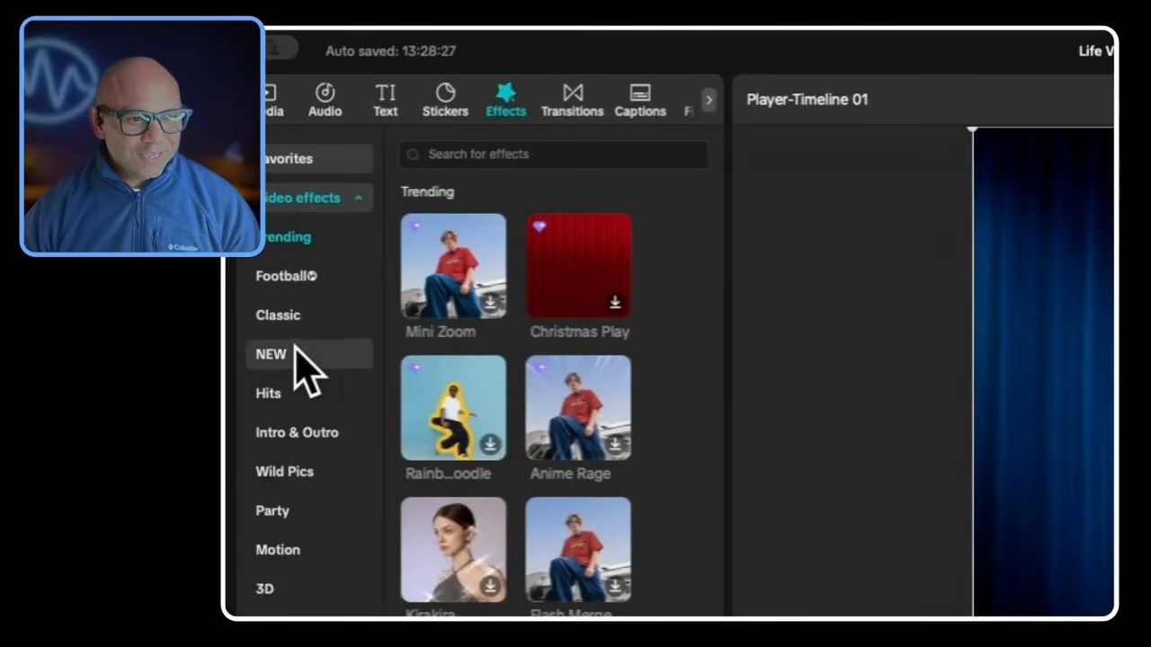
{"action": "scroll", "coordinate": [306, 369], "scroll_direction": "down", "scroll_amount": 1}
{"action": "left_click", "coordinate": [277, 529]}
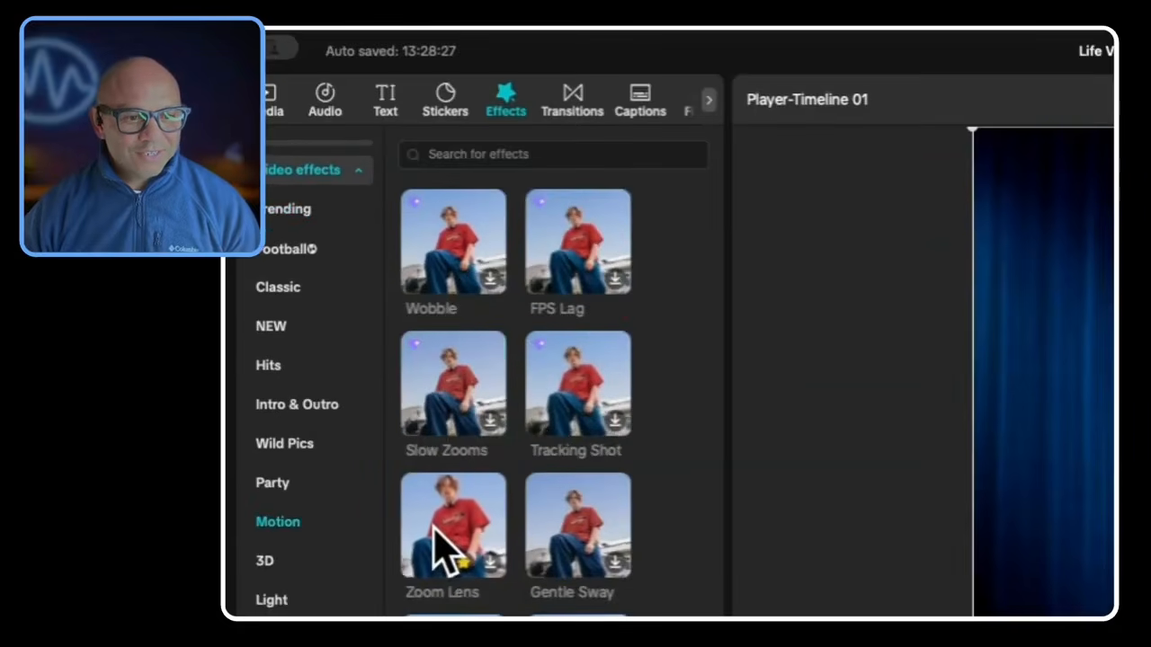
{"action": "left_click_drag", "start_coordinate": [440, 544], "coordinate": [400, 490]}
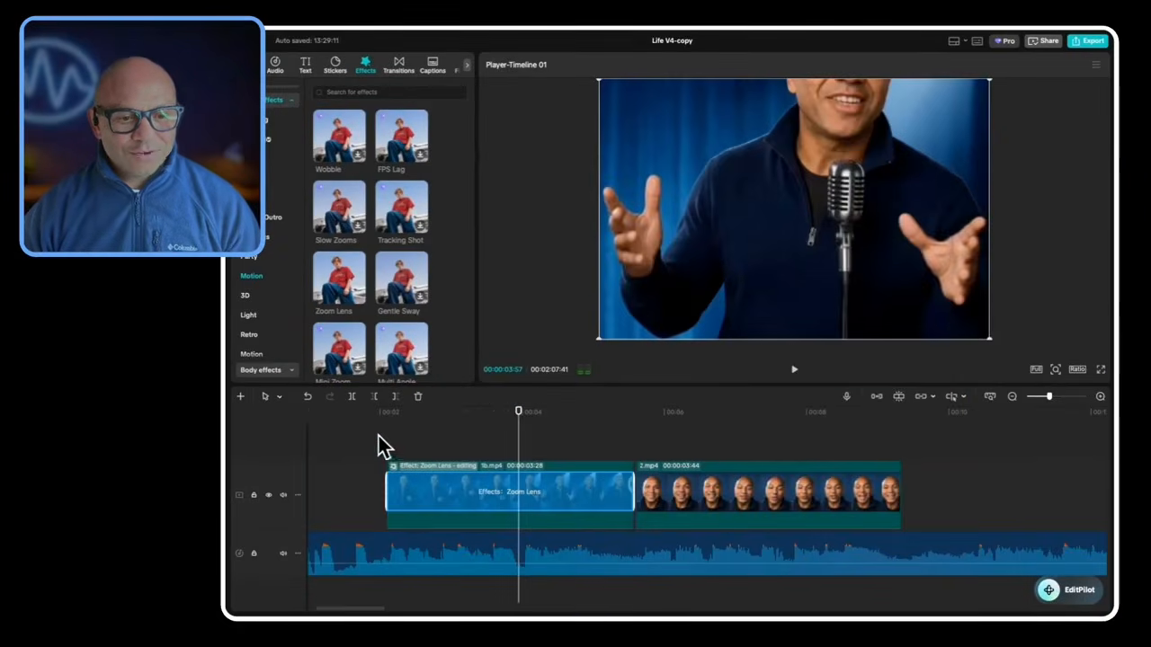
{"action": "left_click", "coordinate": [378, 450]}
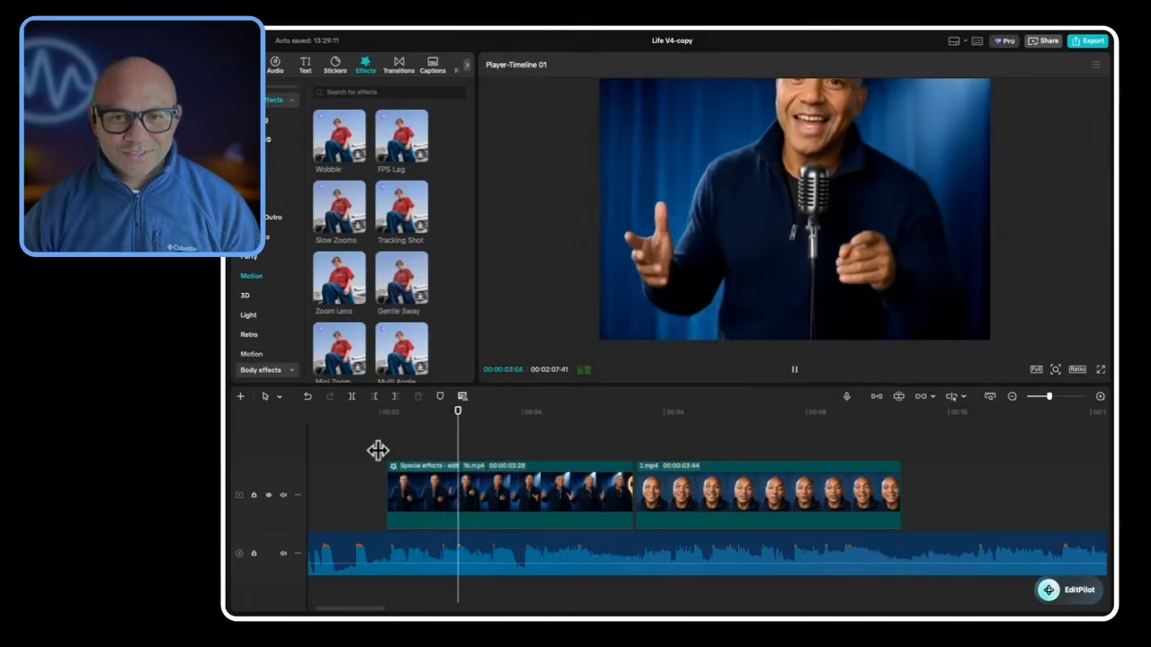
{"action": "key", "text": "space"}
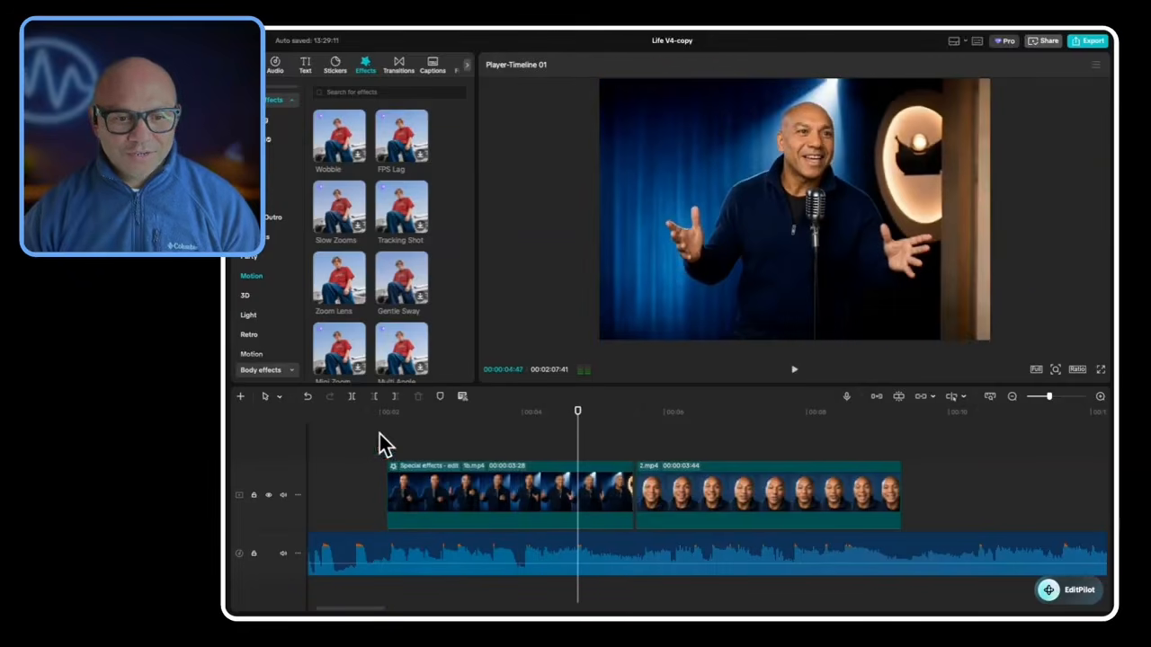
- Trim the Zoom Lens effect on 1b.mp4 to start at about 4.5 seconds, covering only the clip's last second, and preview it
{"action": "left_click", "coordinate": [539, 493]}
{"action": "left_click", "coordinate": [423, 481]}
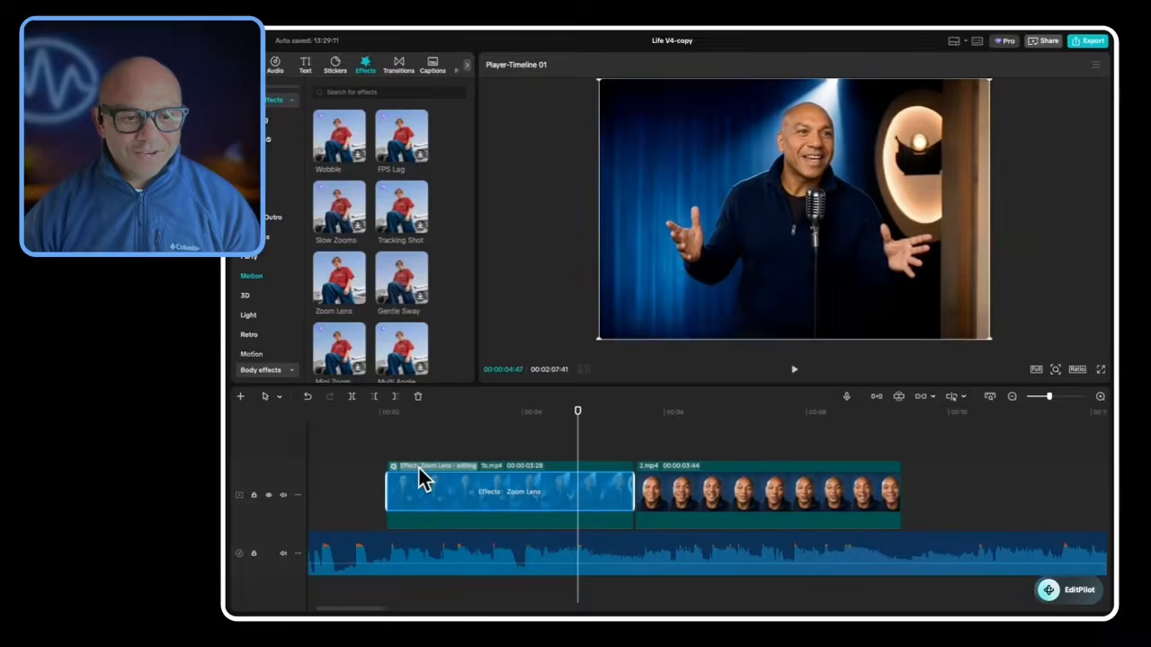
{"action": "left_click_drag", "start_coordinate": [400, 499], "coordinate": [561, 499]}
{"action": "left_click", "coordinate": [357, 430]}
{"action": "key", "text": "space"}
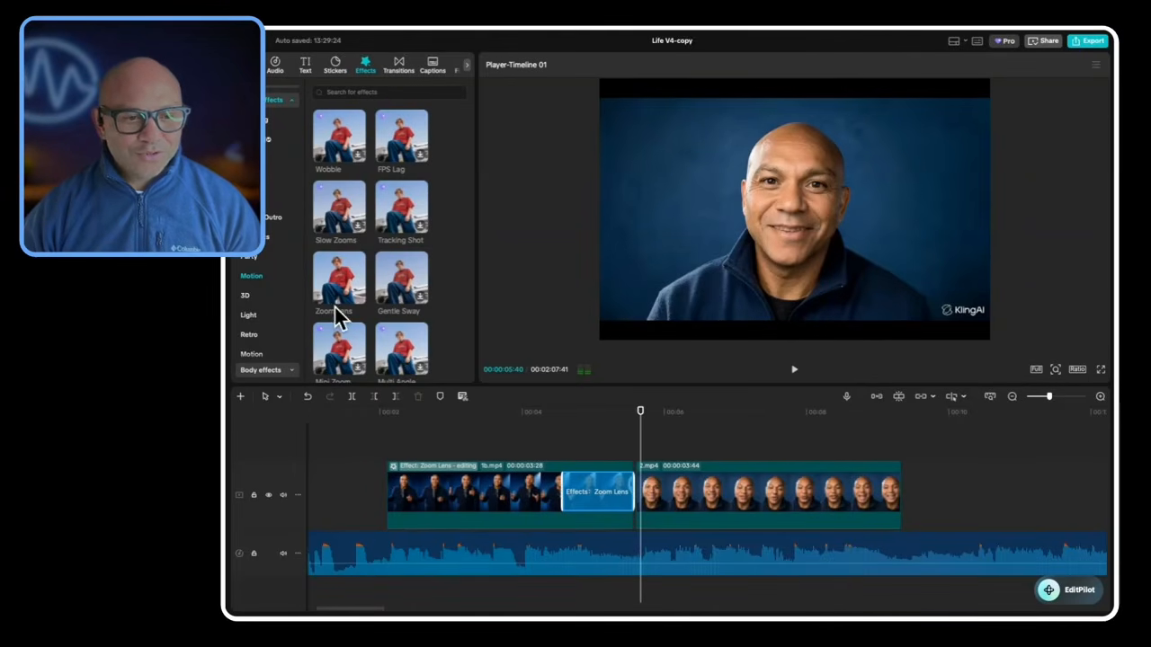
- Apply the Zoom Lens effect to the 2.mp4 clip and trim it to run from about 6.4 to 7.2 seconds
{"action": "left_click_drag", "start_coordinate": [337, 289], "coordinate": [725, 503]}
{"action": "left_click_drag", "start_coordinate": [642, 492], "coordinate": [696, 501]}
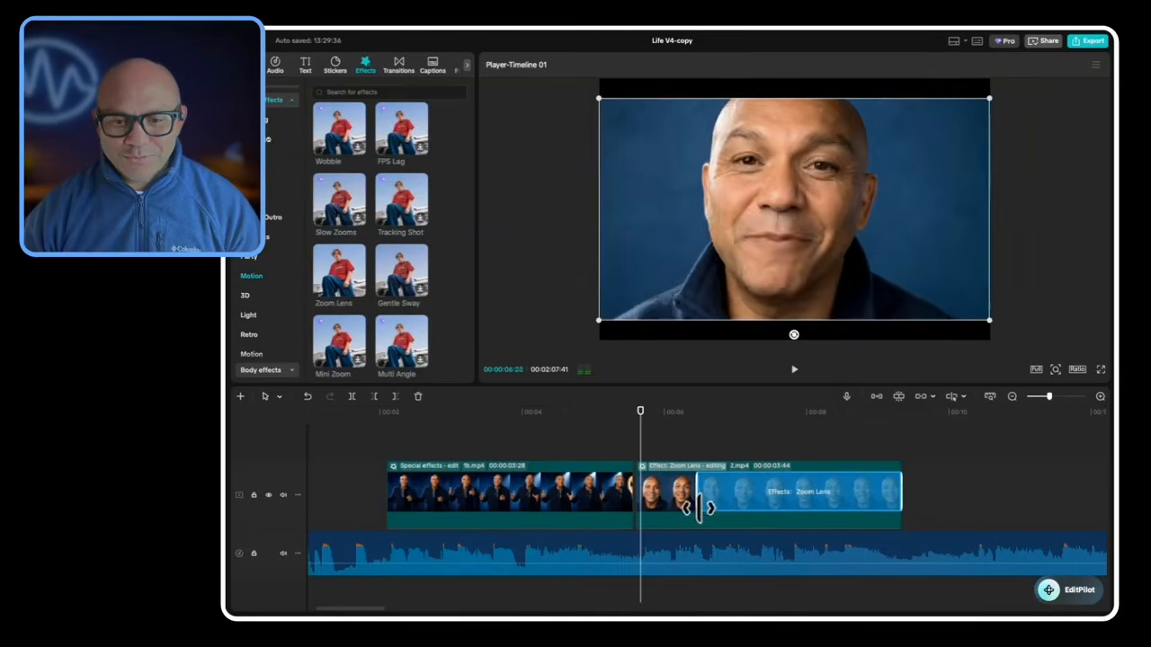
{"action": "left_click_drag", "start_coordinate": [899, 506], "coordinate": [751, 501]}
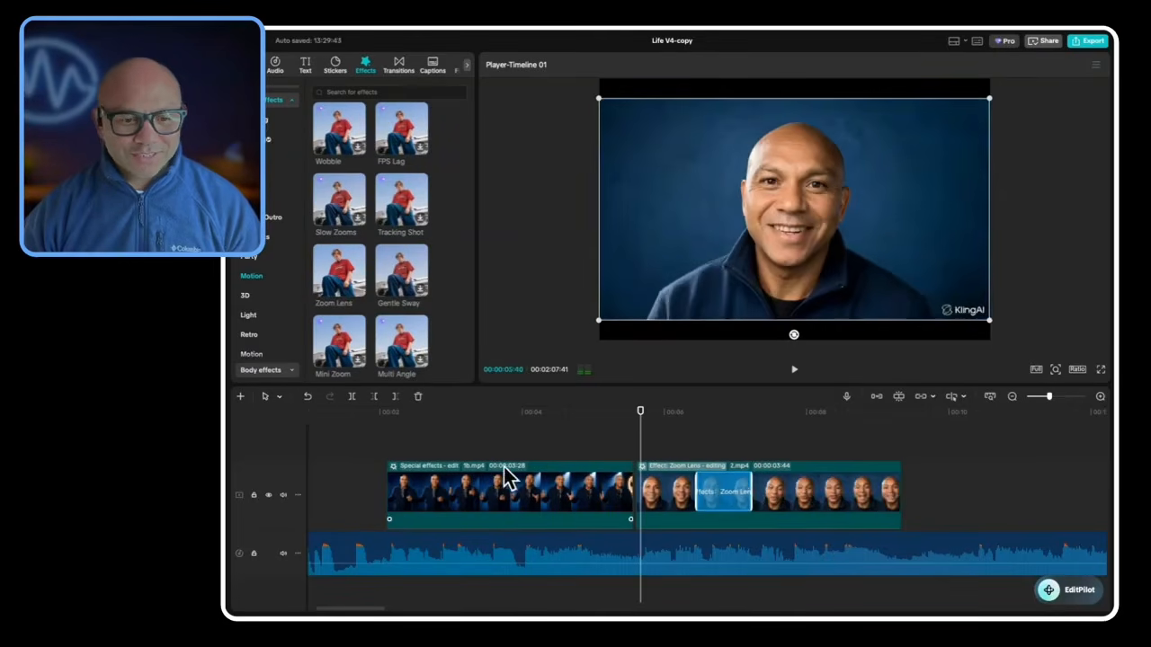
- Play back both clips with their zoom effects and check the cut between 1b.mp4 and 2.mp4
{"action": "left_click", "coordinate": [381, 439]}
{"action": "key", "text": "space"}
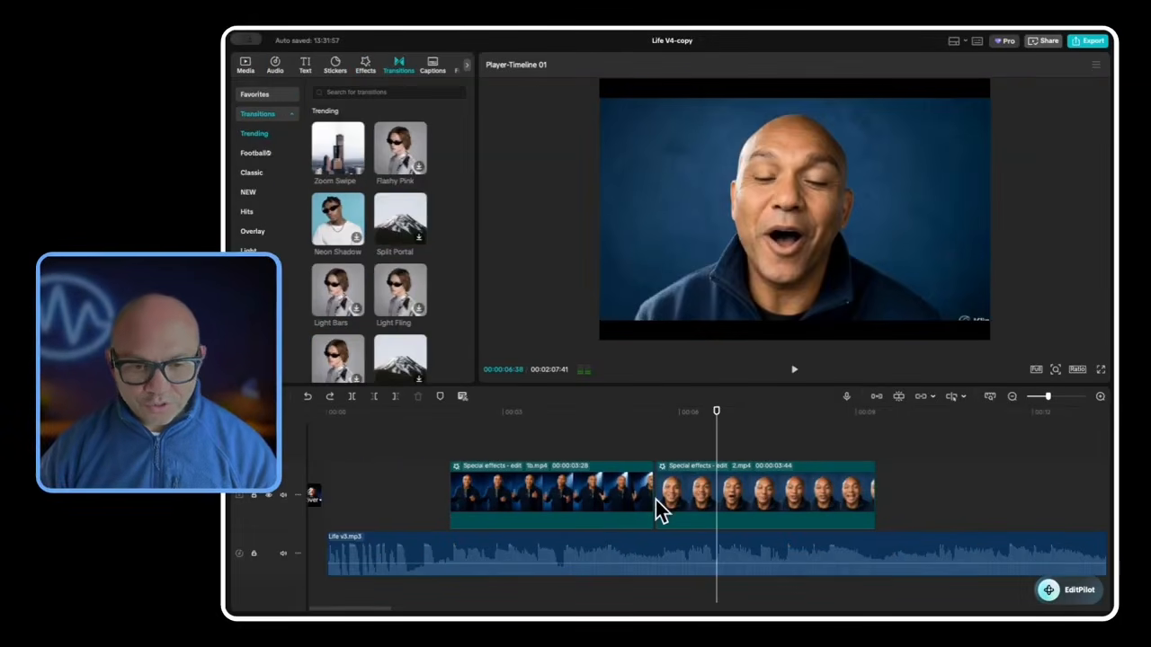
{"action": "left_click", "coordinate": [587, 444]}
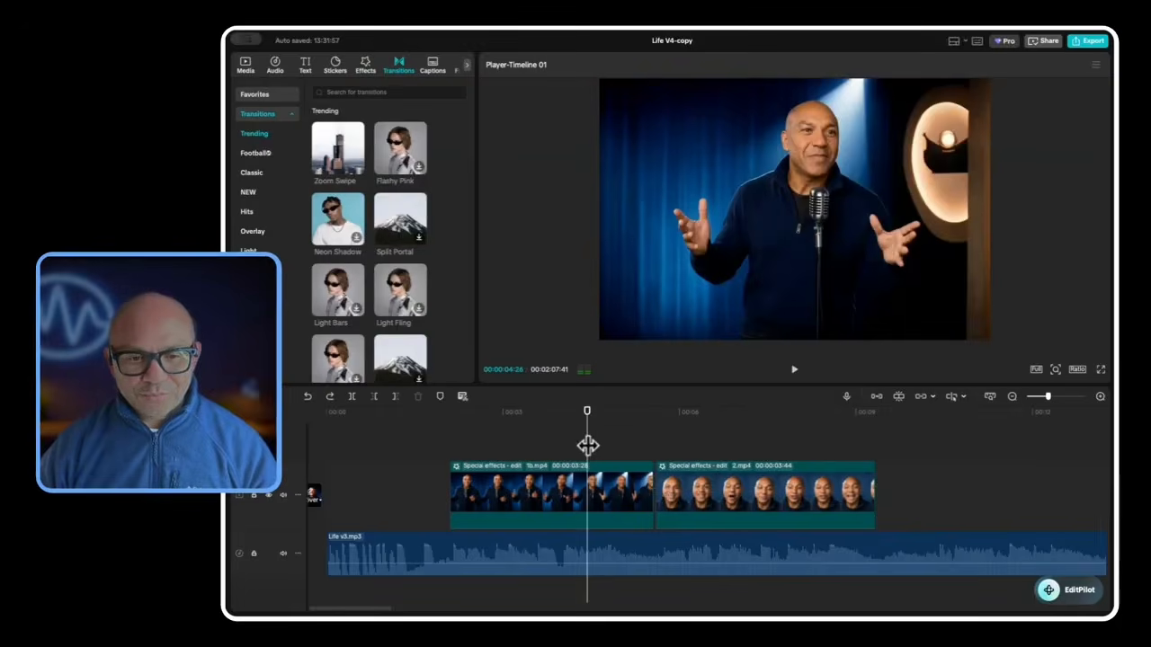
{"action": "key", "text": "space"}
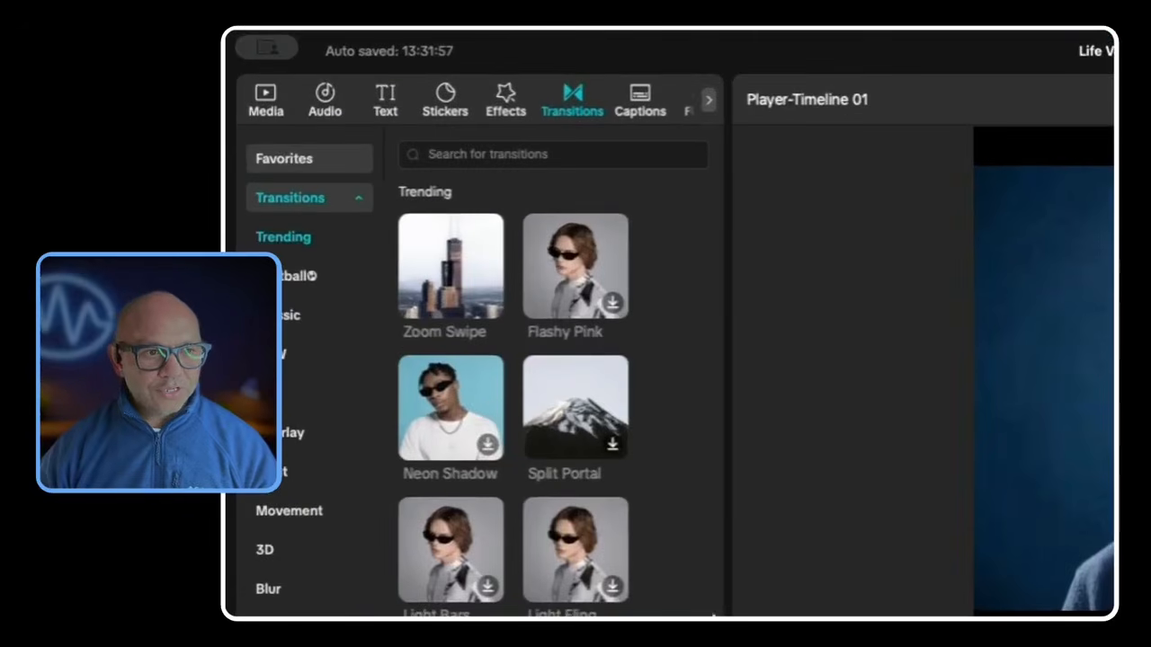
- Add the Flash Zooming effect from the Light video effects on a track above the 1b.mp4 clip at about 2.5 seconds
{"action": "left_click", "coordinate": [506, 106]}
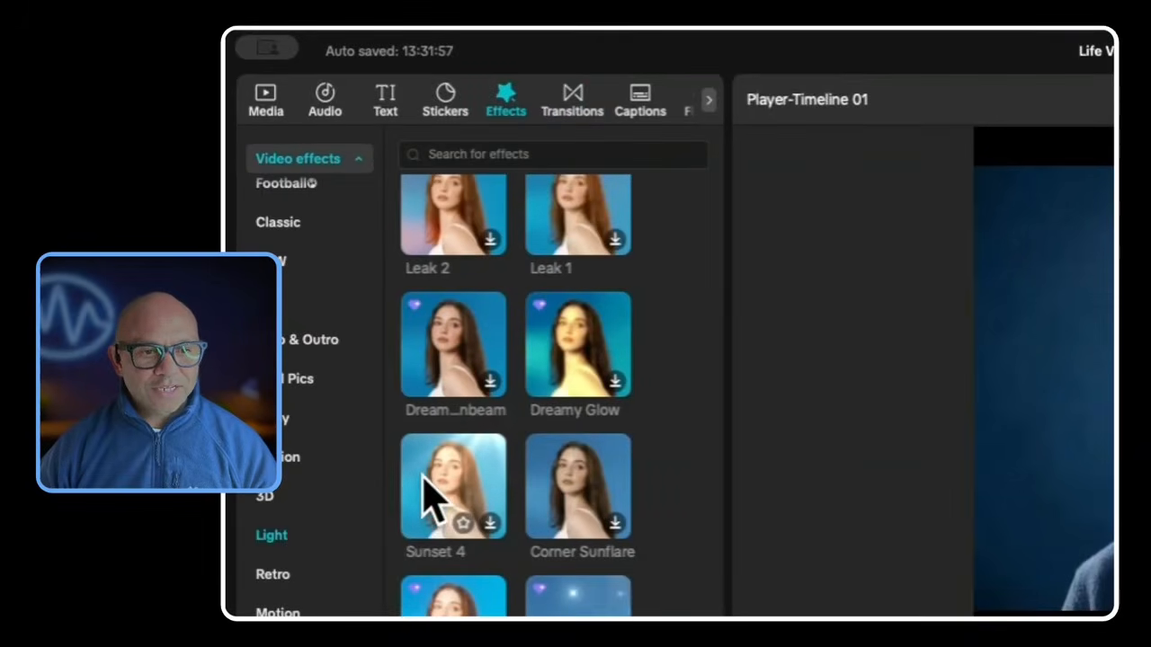
{"action": "scroll", "coordinate": [436, 499], "scroll_direction": "down", "scroll_amount": 1}
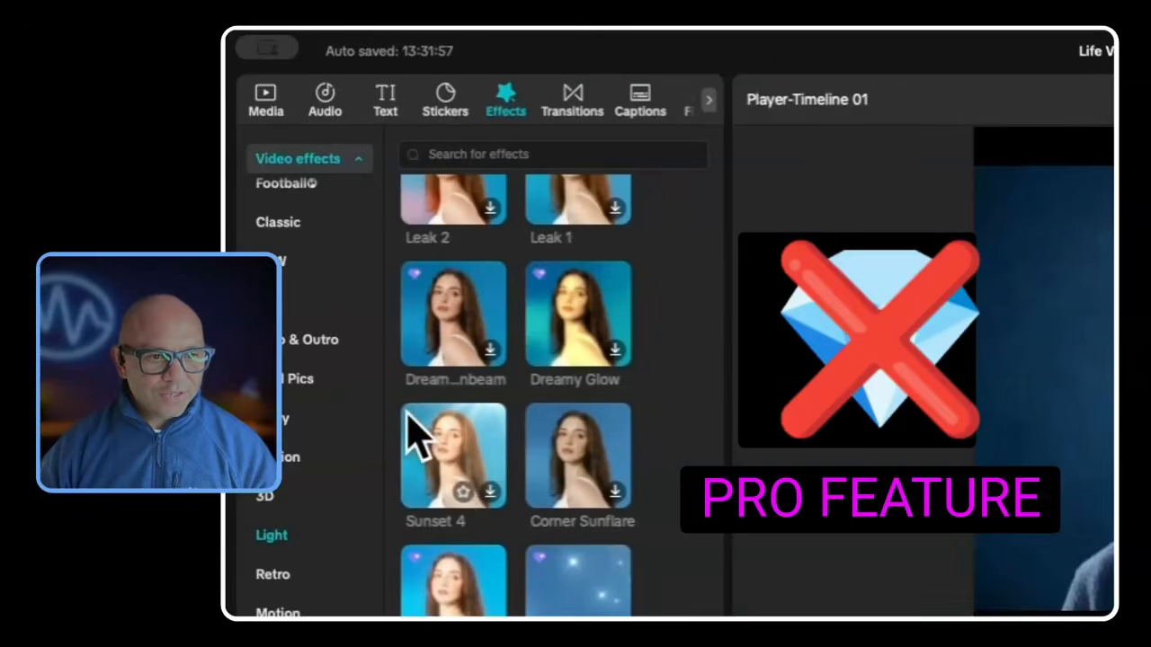
{"action": "scroll", "coordinate": [549, 472], "scroll_direction": "down", "scroll_amount": 5}
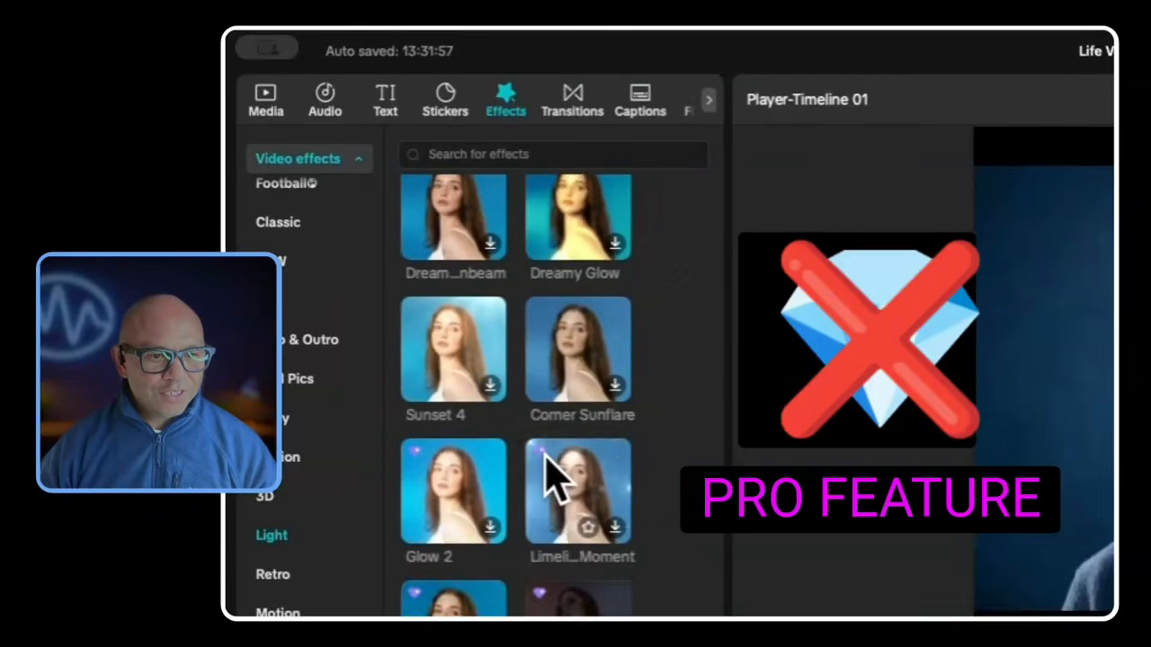
{"action": "scroll", "coordinate": [546, 463], "scroll_direction": "down", "scroll_amount": 2}
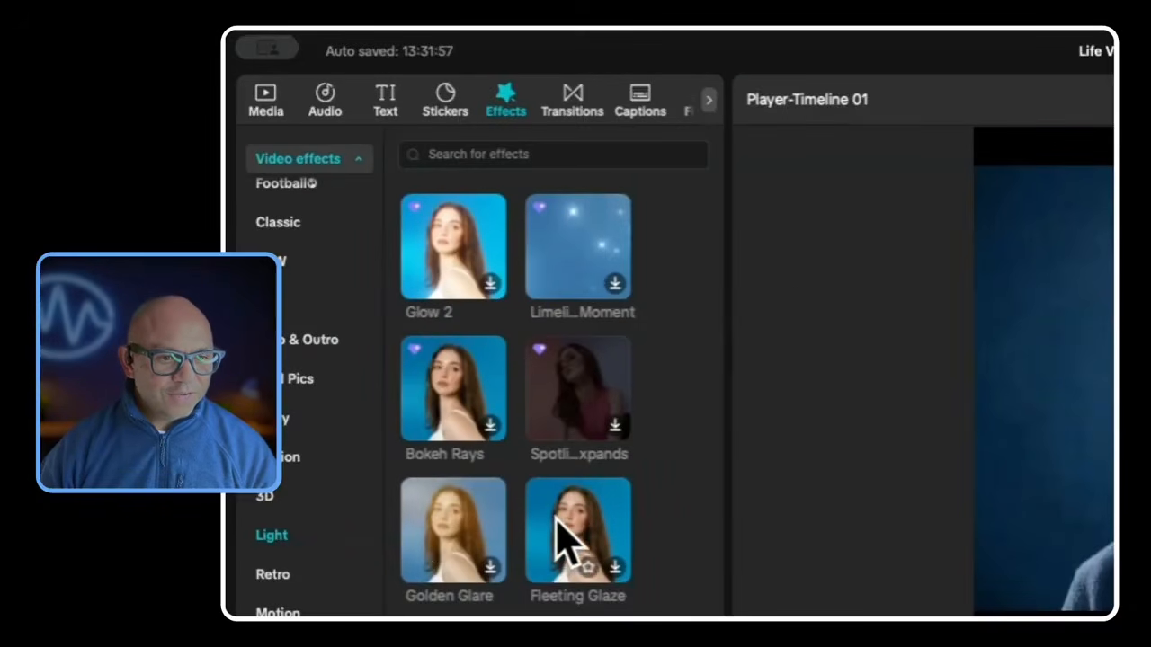
{"action": "scroll", "coordinate": [558, 538], "scroll_direction": "down", "scroll_amount": 10}
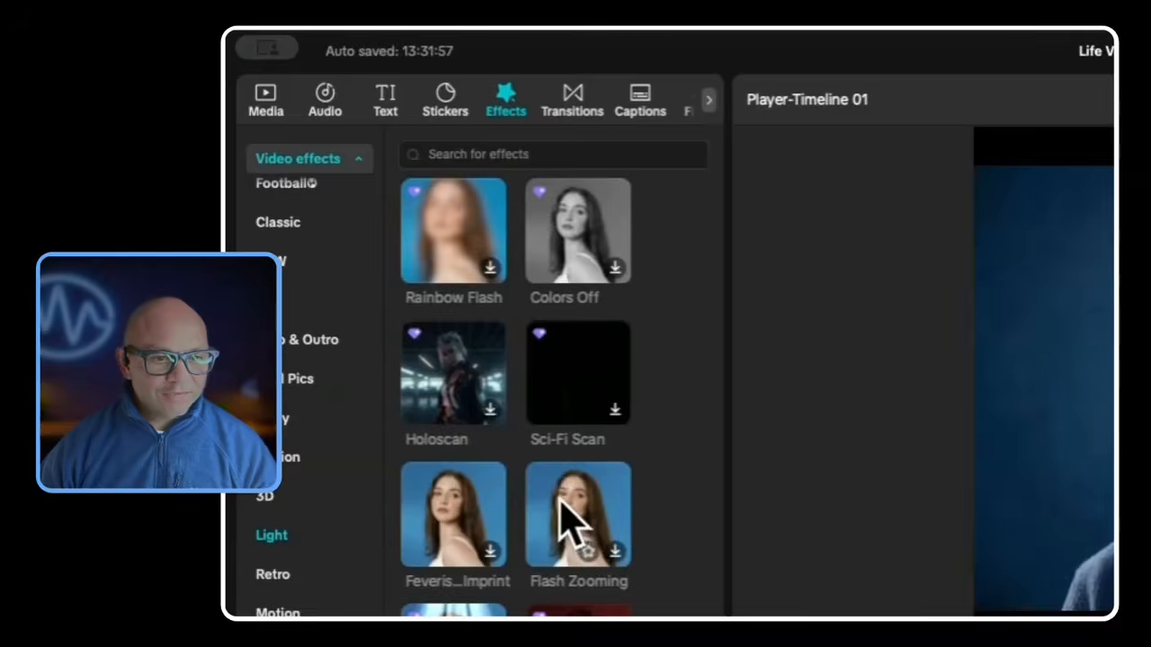
{"action": "left_click_drag", "start_coordinate": [566, 517], "coordinate": [473, 450]}
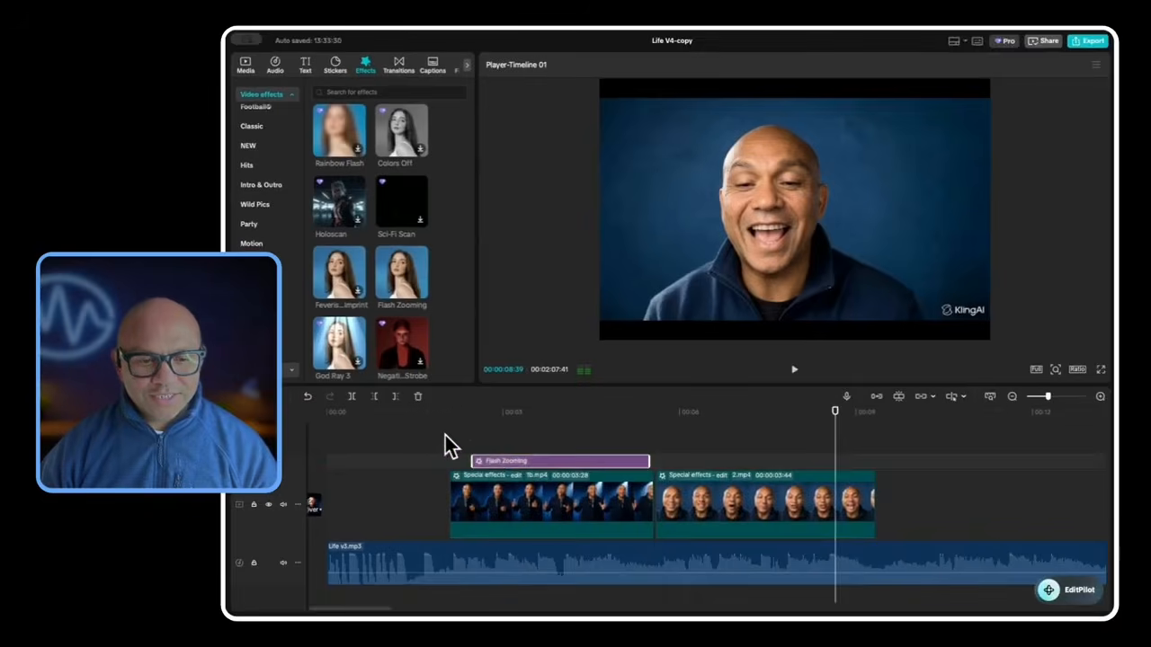
- Play back the section with the Flash Zooming effect to check how it looks over the 1b.mp4 clip
{"action": "left_click", "coordinate": [432, 451]}
{"action": "key", "text": "space"}
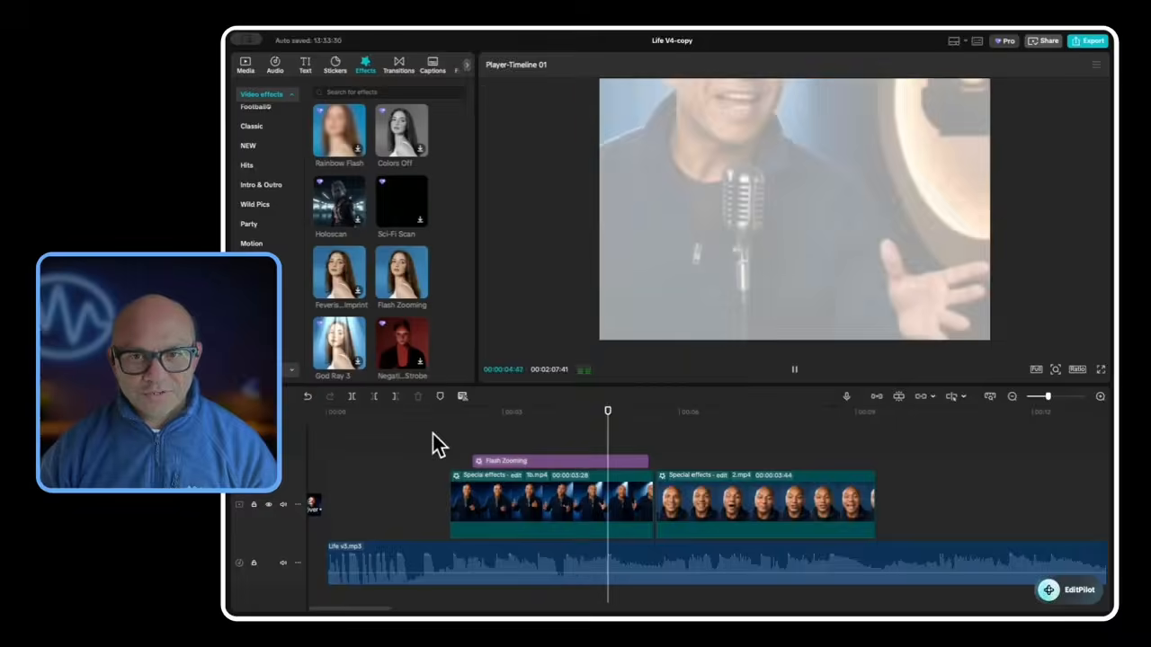
{"action": "key", "text": "space"}
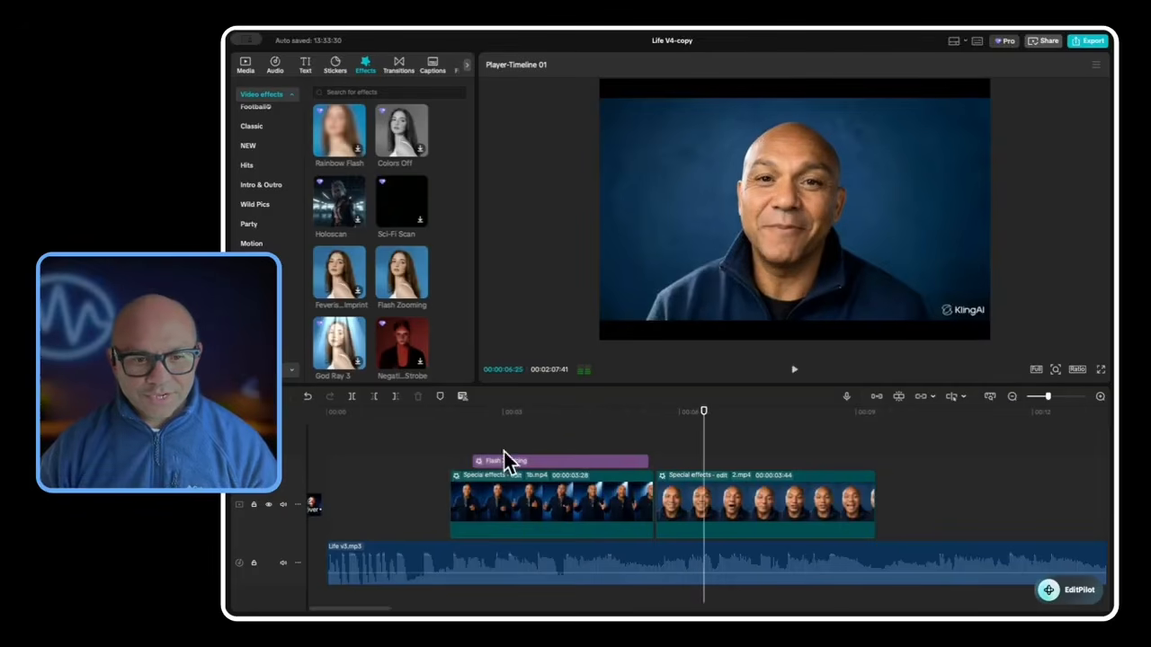
- Shorten Flash Zooming to about half a second, duplicate it at the start of the 2.mp4 clip, and play back the result
{"action": "left_click_drag", "start_coordinate": [645, 465], "coordinate": [714, 473]}
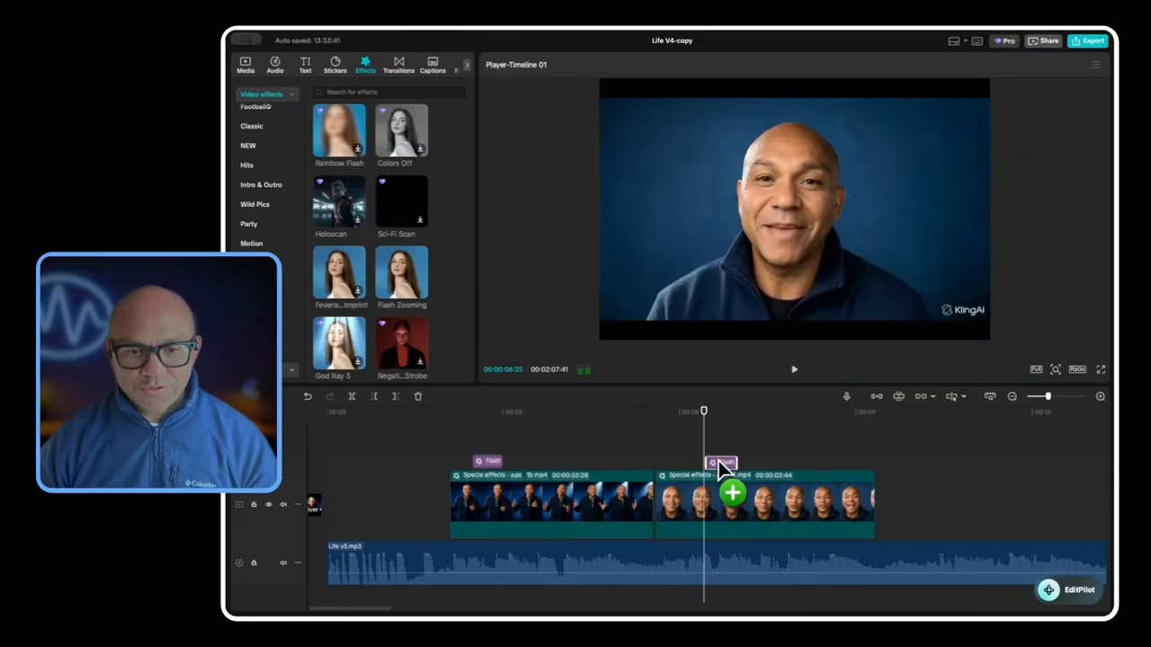
{"action": "left_click", "coordinate": [444, 436]}
{"action": "key", "text": "space"}
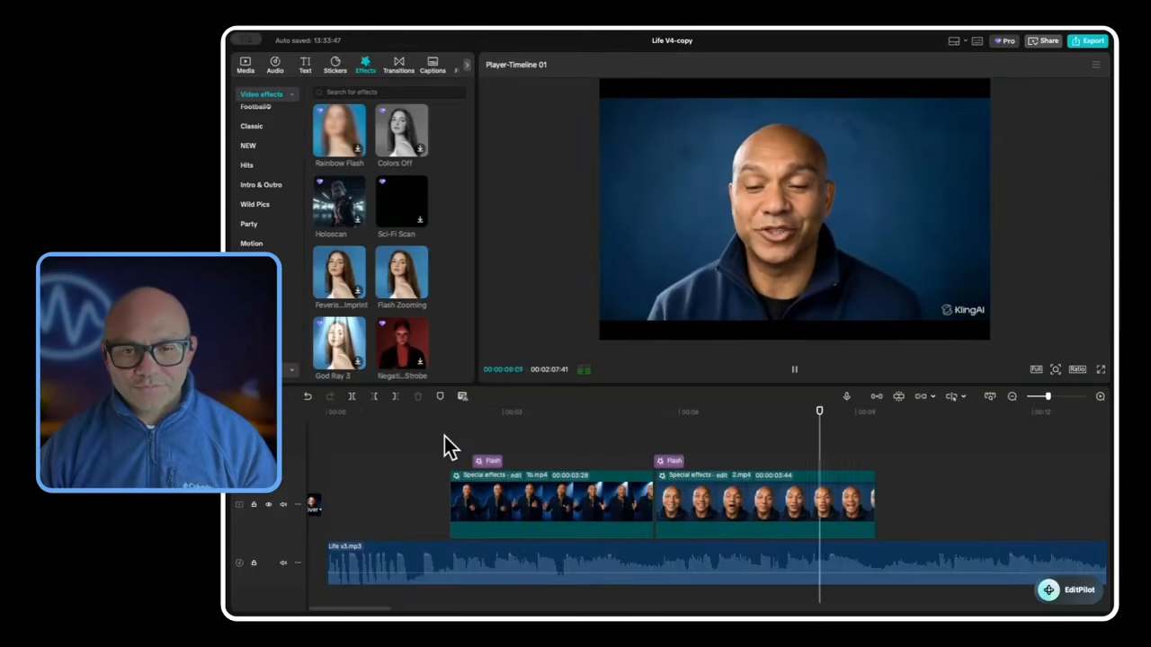
{"action": "key", "text": "space"}
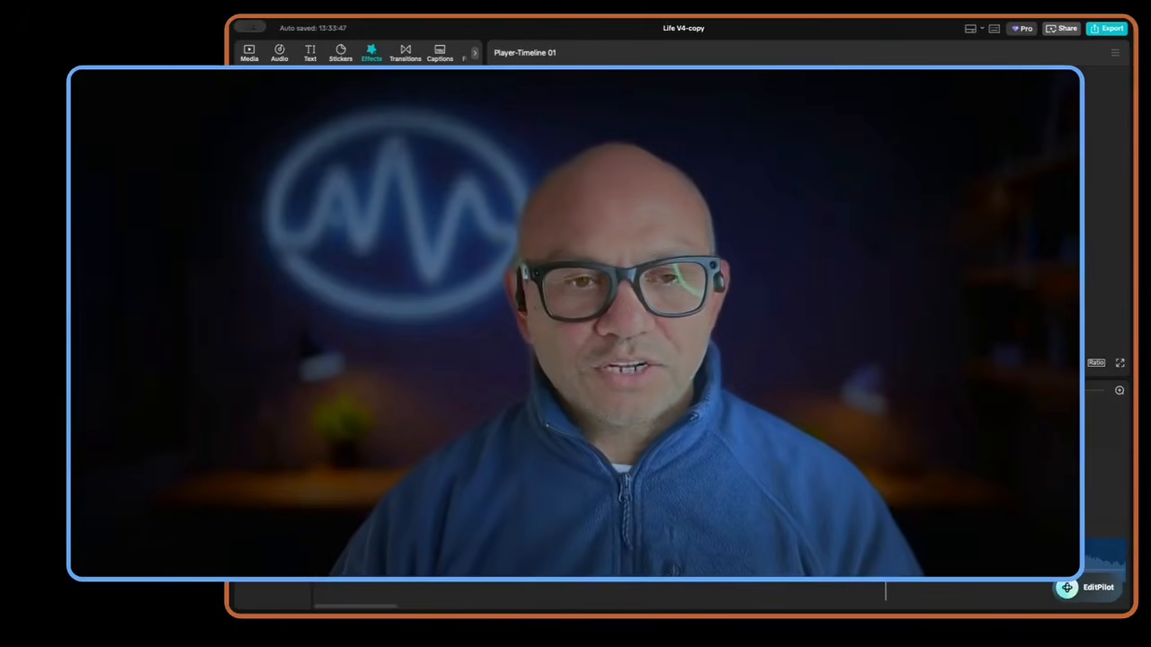